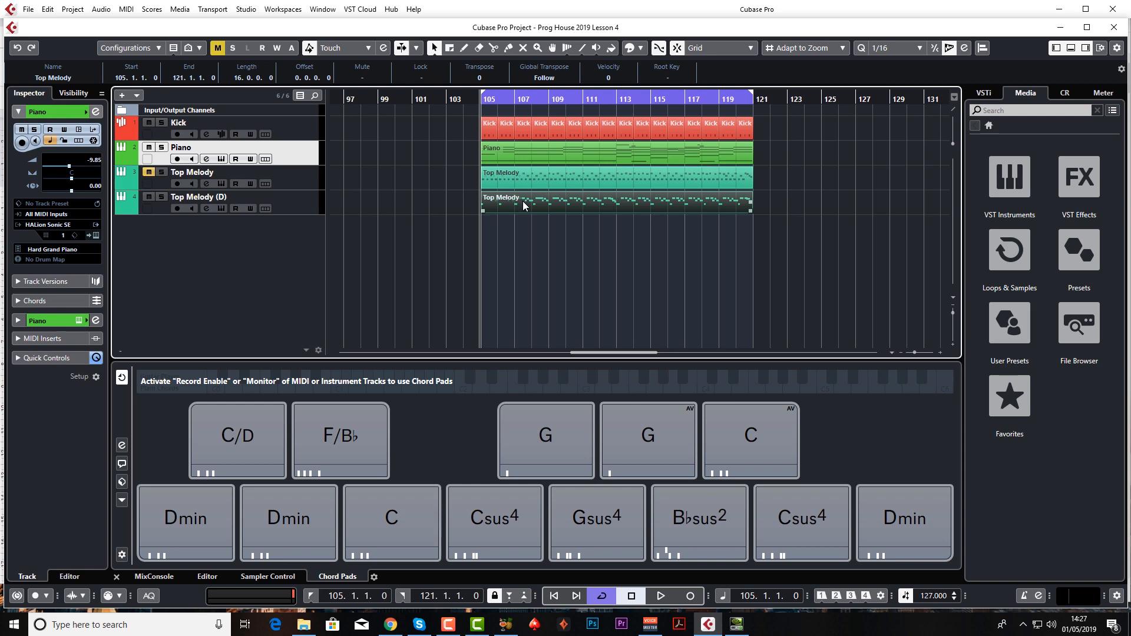
# Play the section from bar 105 with the Top Melody track audible and Top Melody (D) muted.
pyautogui.click(534, 176)
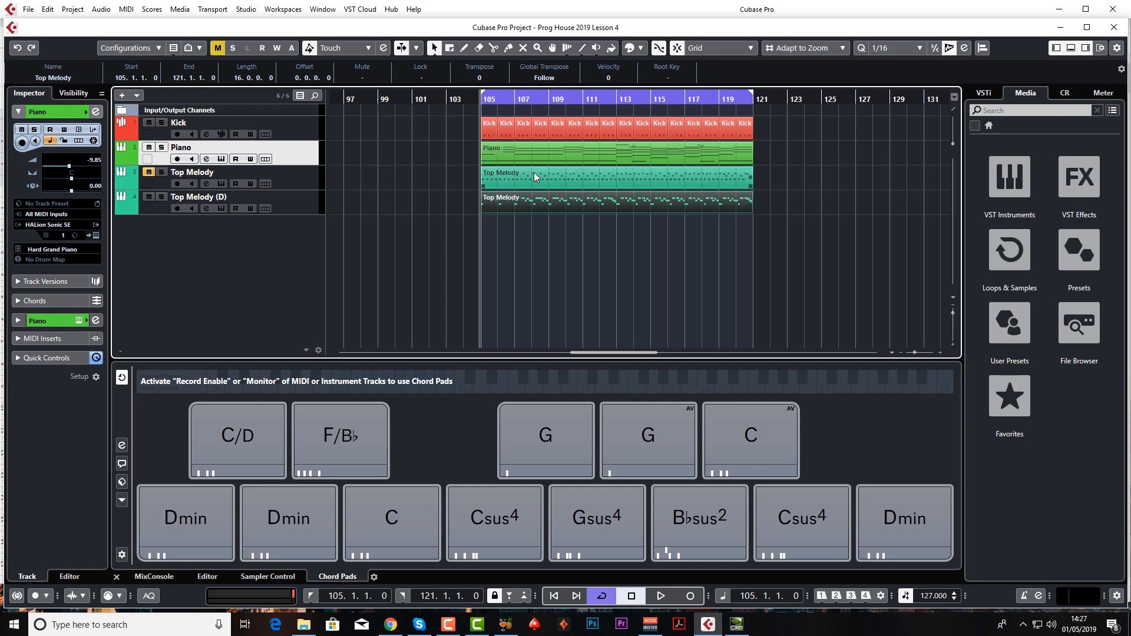
pyautogui.click(534, 196)
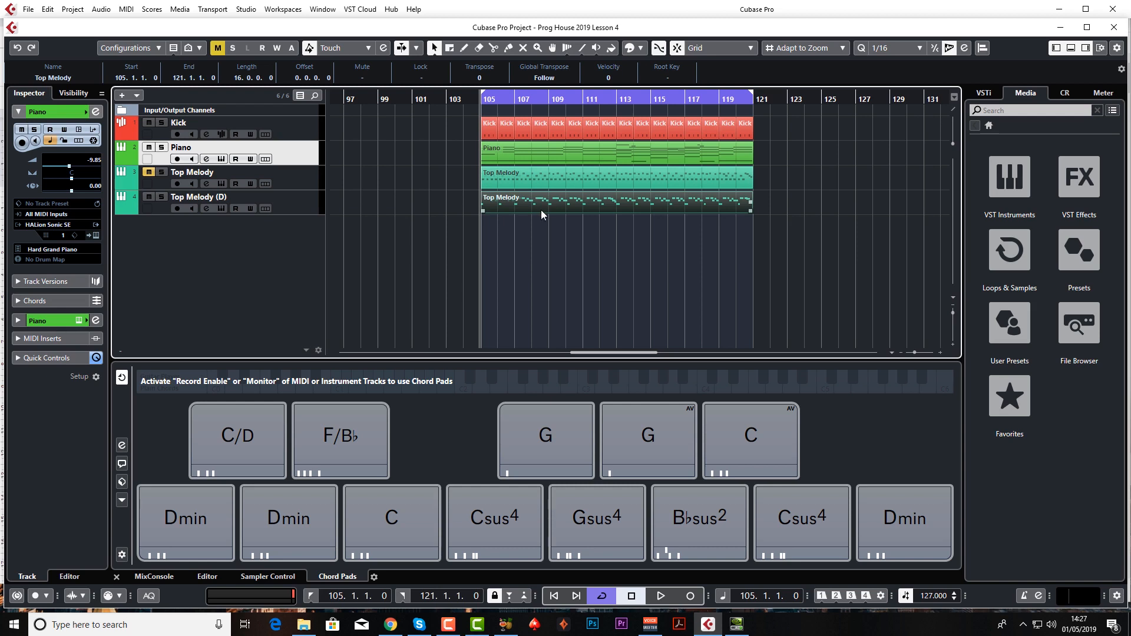
pyautogui.click(559, 179)
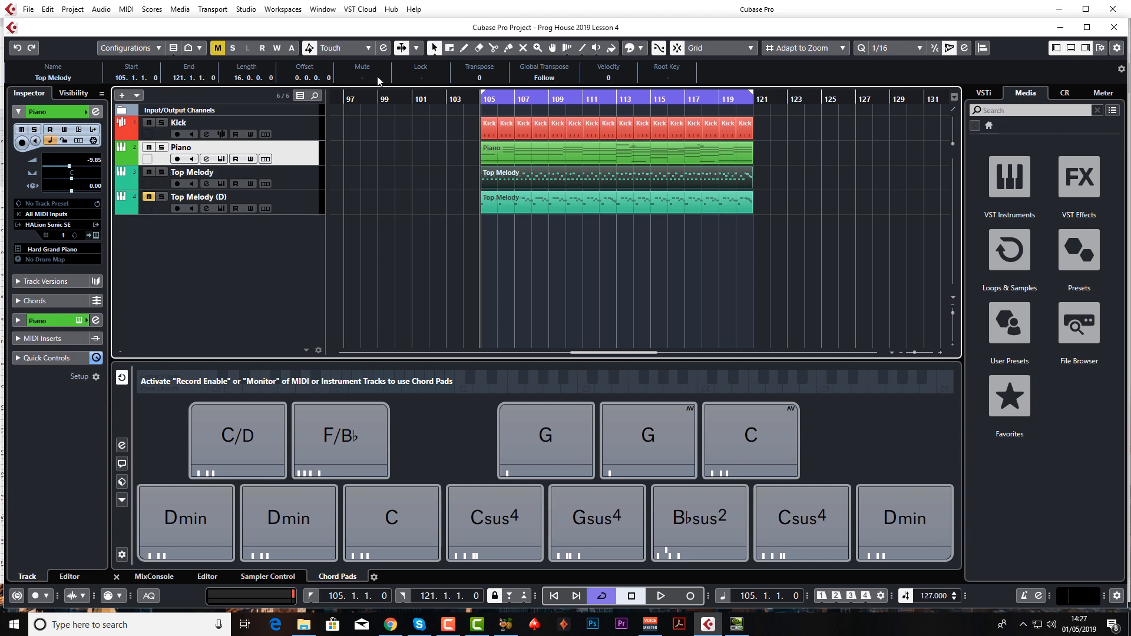
pyautogui.press('space')
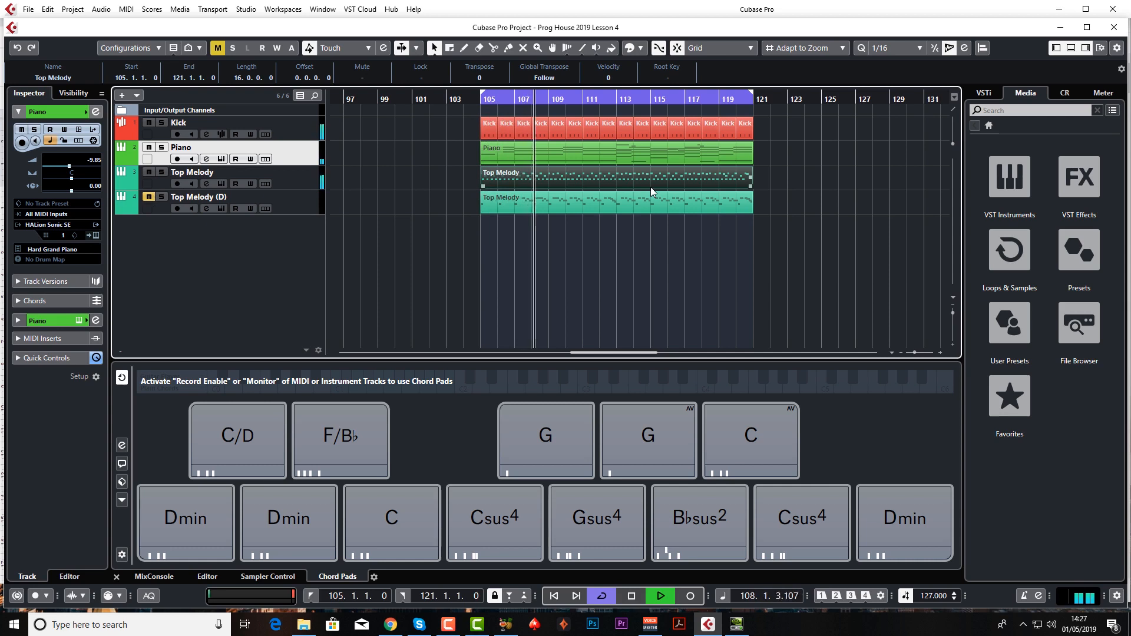
pyautogui.press('space')
pyautogui.click(499, 160)
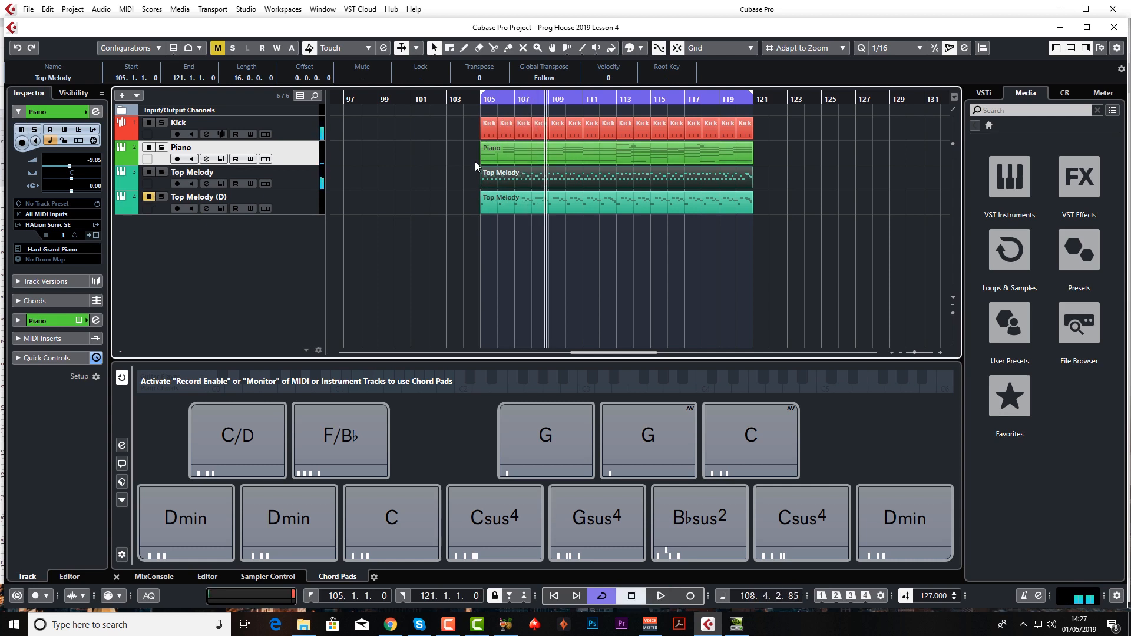
# Mute Top Melody, unmute Top Melody (D), and view the notes of the Top Melody (D) part in the Key Editor.
pyautogui.click(149, 174)
pyautogui.click(149, 197)
pyautogui.doubleClick(539, 202)
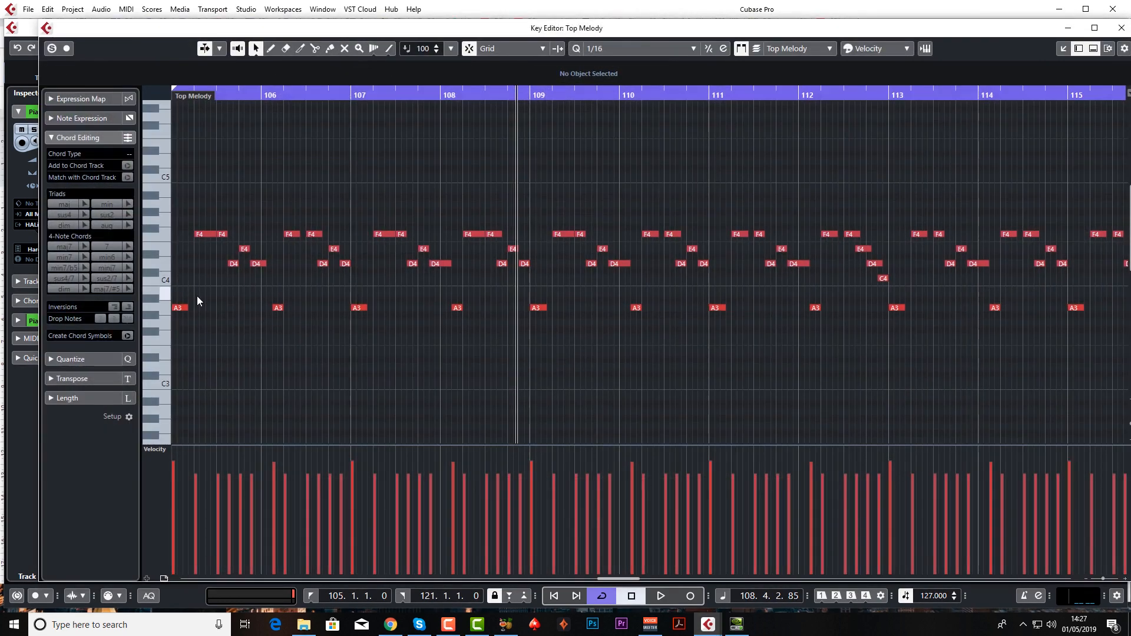
pyautogui.click(1121, 28)
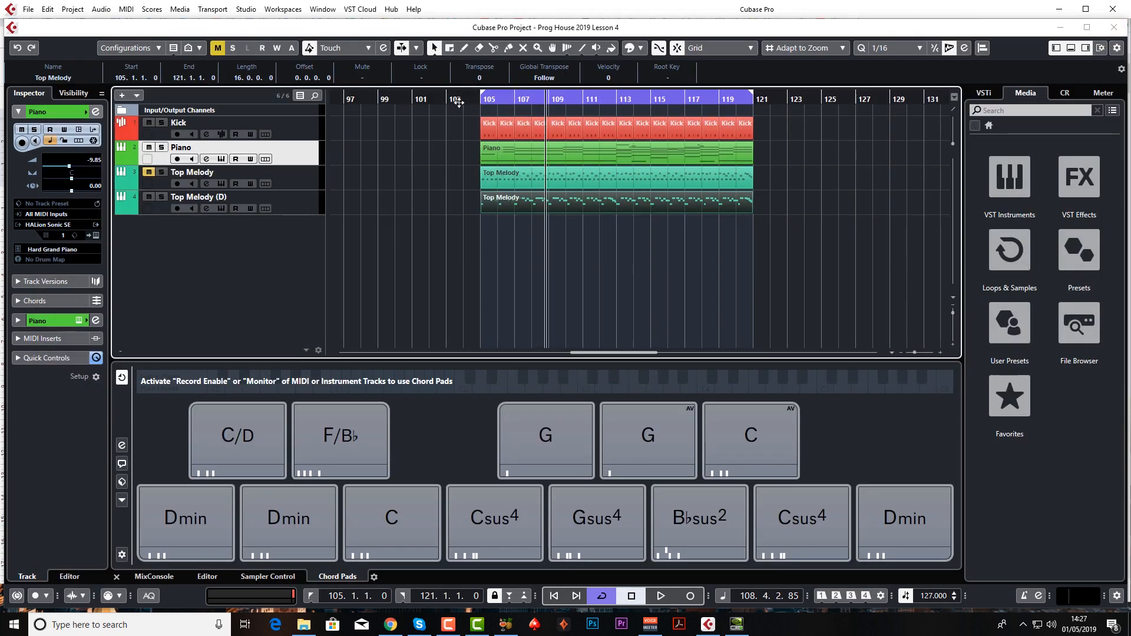
# Play the arrangement with Top Melody (D) audible, once from bar 105 and once from bar 113.
pyautogui.click(482, 101)
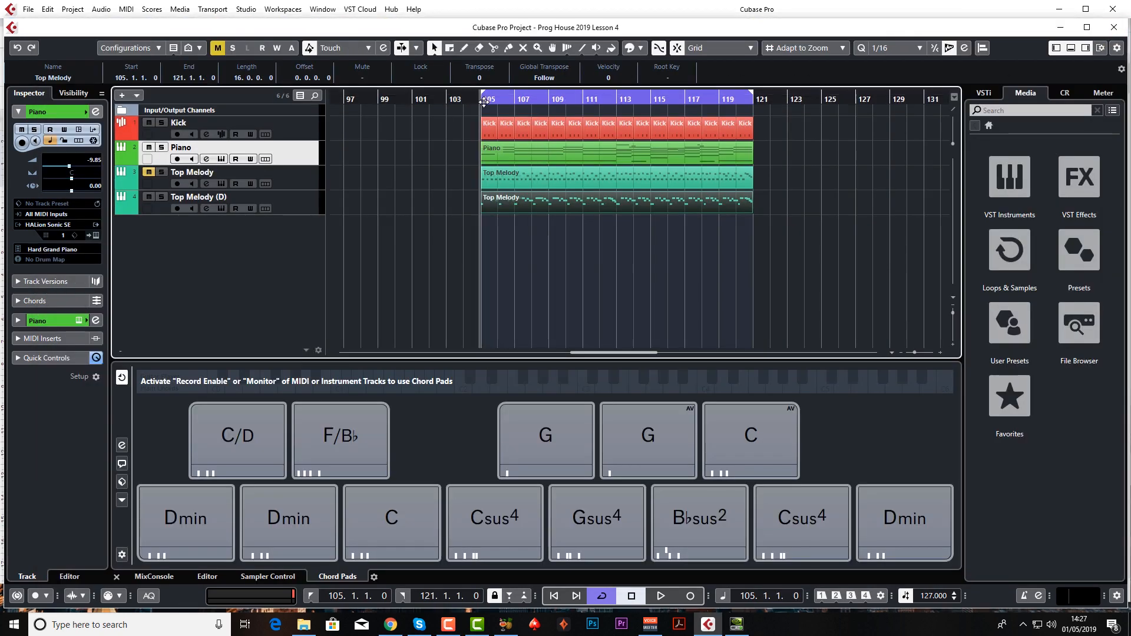
pyautogui.press('space')
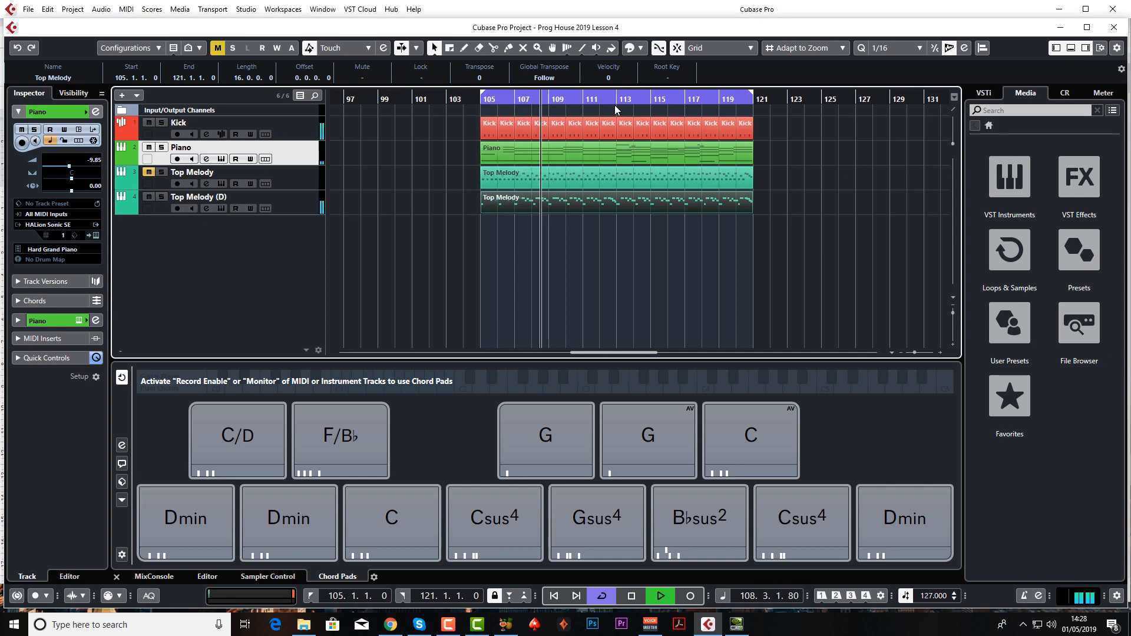
pyautogui.press('space')
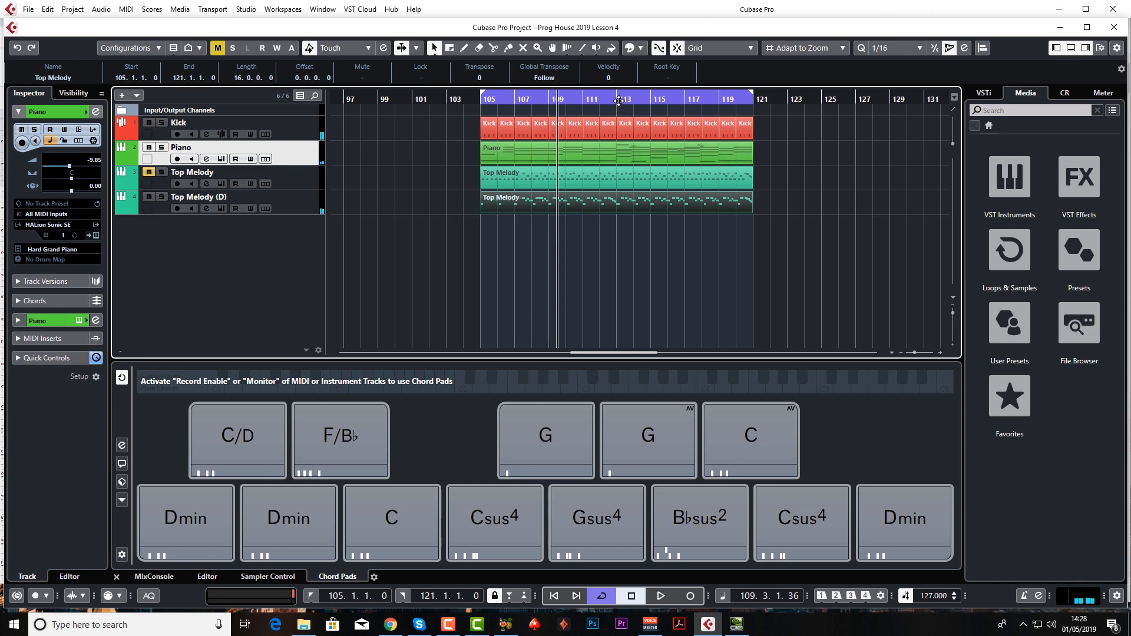
pyautogui.click(615, 101)
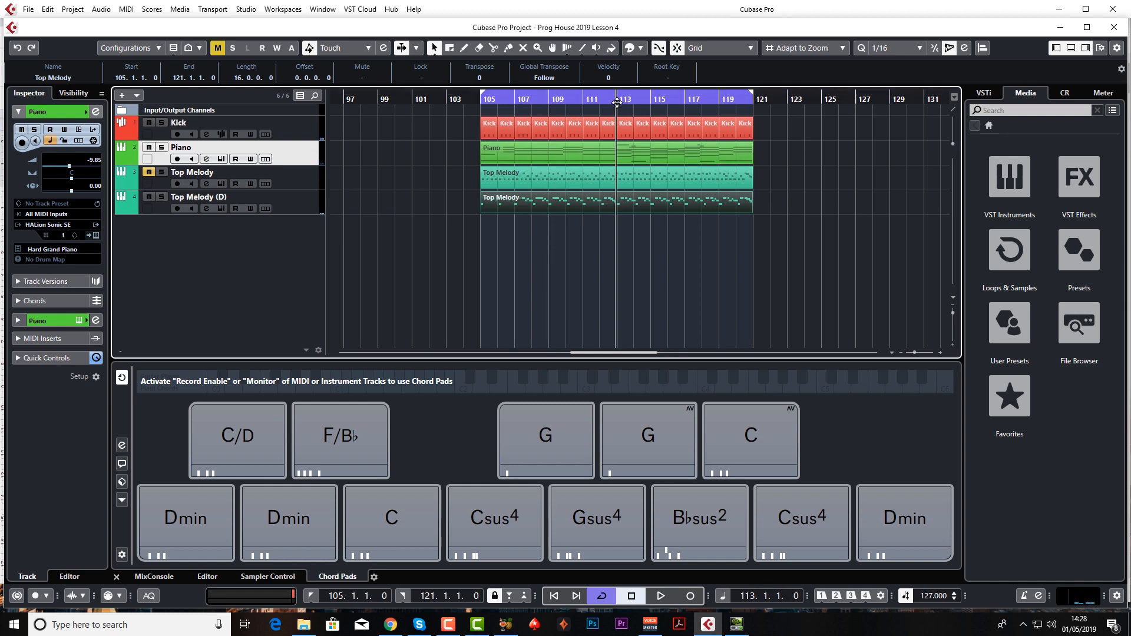
pyautogui.press('space')
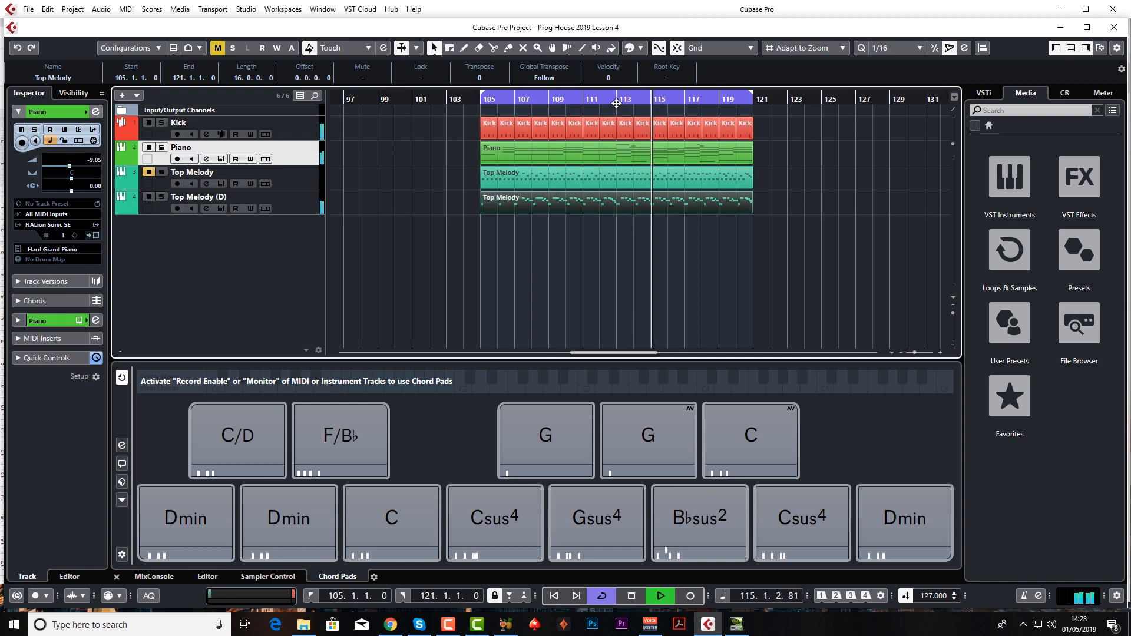
pyautogui.click(493, 187)
pyautogui.press('space')
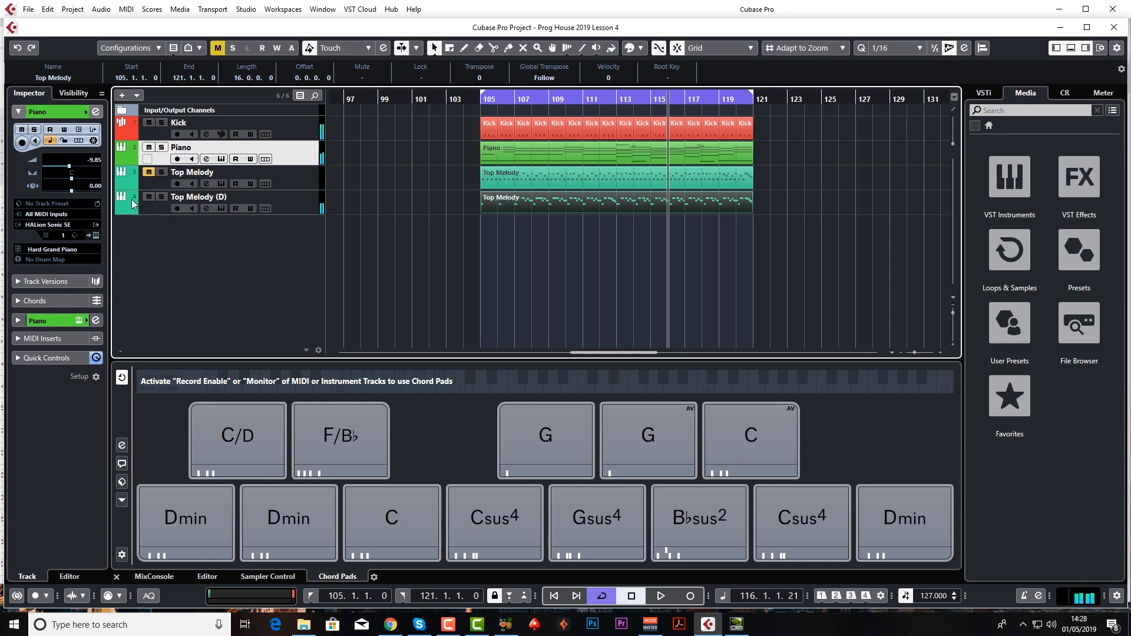
# Mute Top Melody (D), unmute Top Melody, and play the arrangement from bar 113 for comparison.
pyautogui.click(149, 196)
pyautogui.click(149, 171)
pyautogui.click(616, 98)
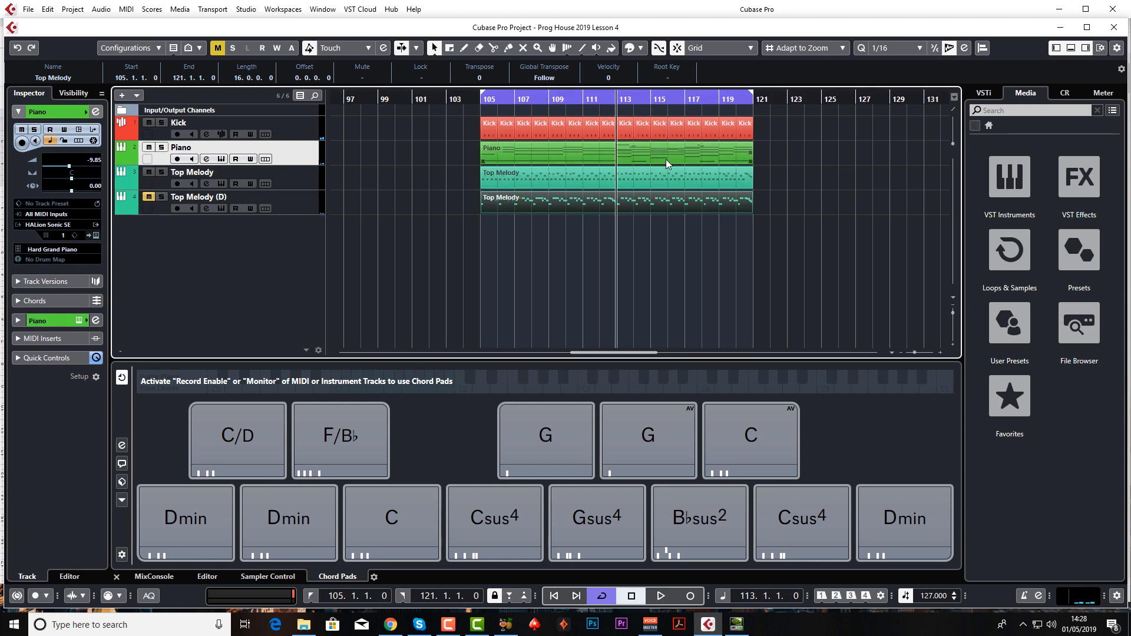
pyautogui.press('space')
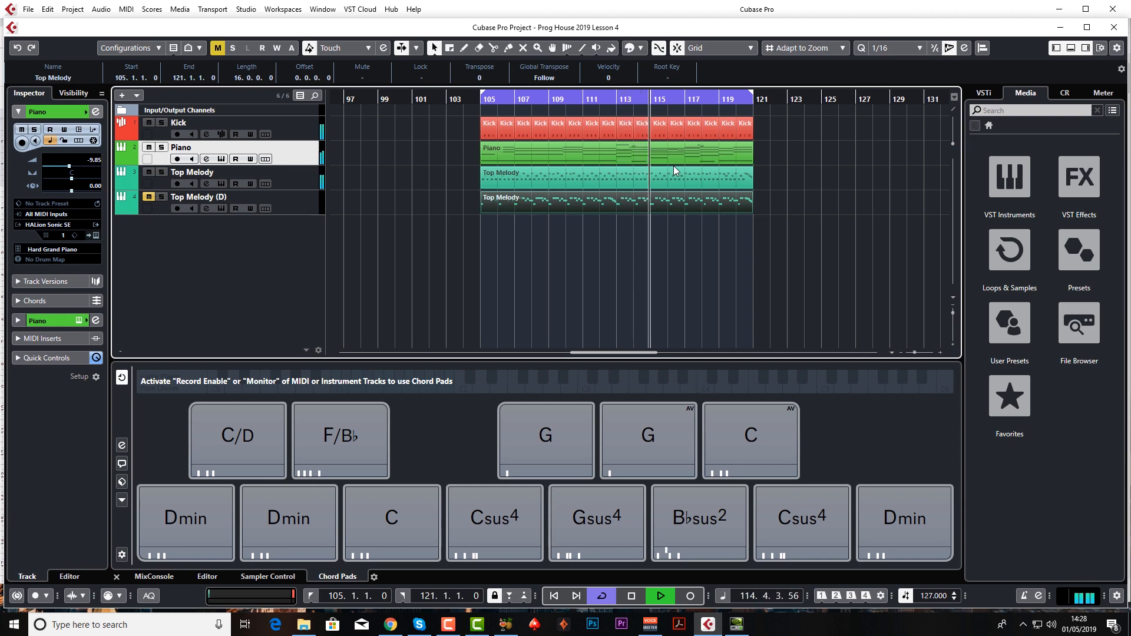
pyautogui.press('space')
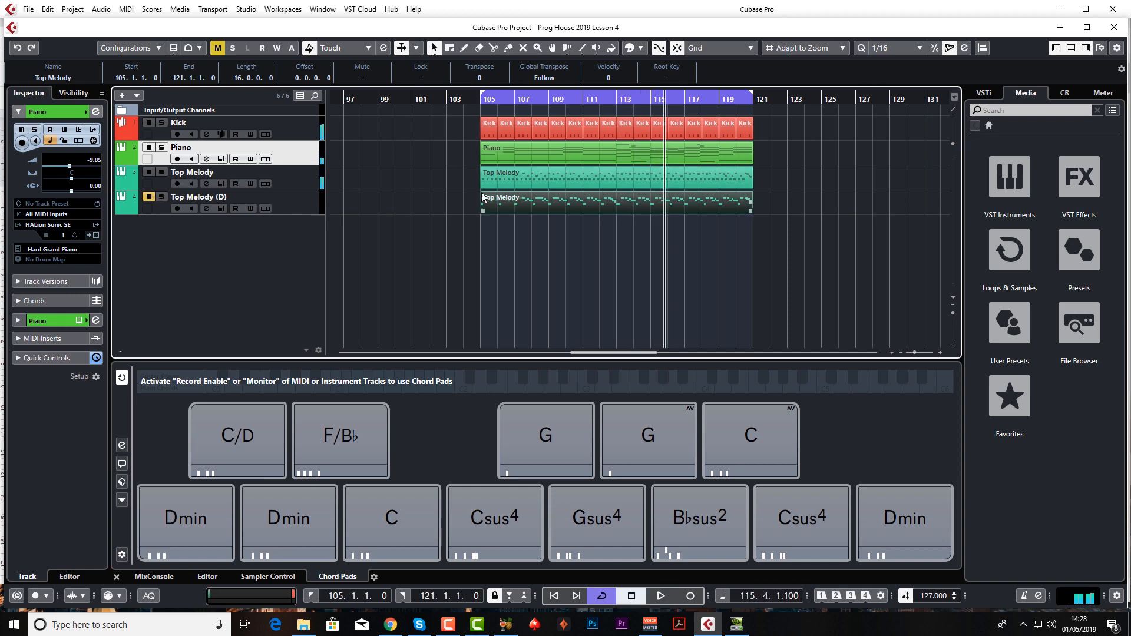
# Mute Top Melody, unmute Top Melody (D), and remove the original Top Melody track from the project.
pyautogui.click(149, 172)
pyautogui.click(149, 196)
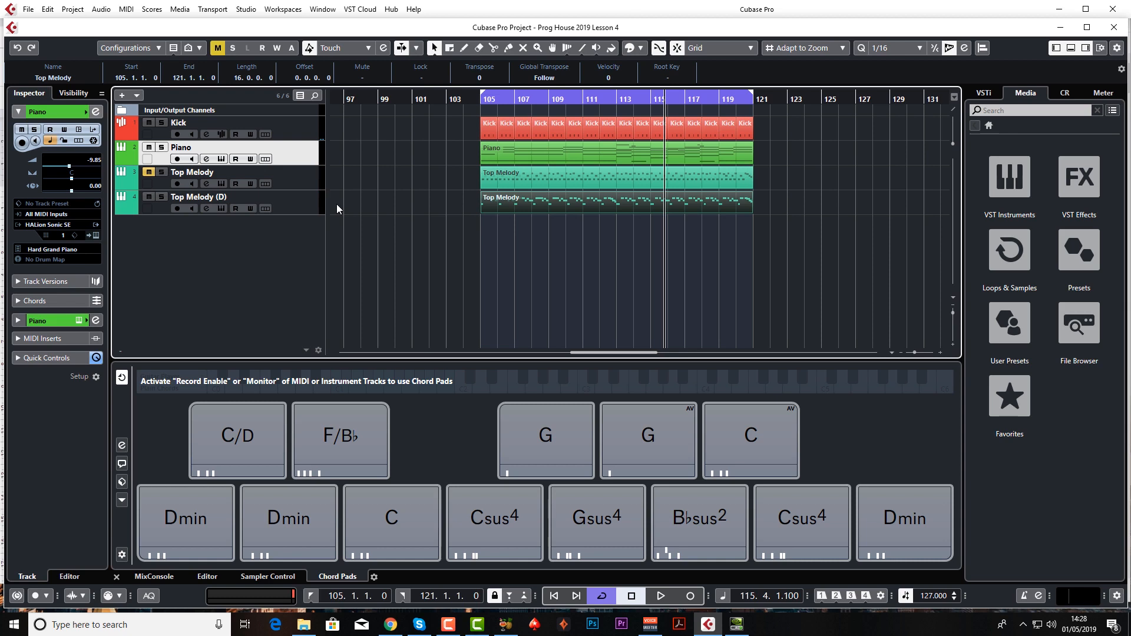
pyautogui.click(304, 180)
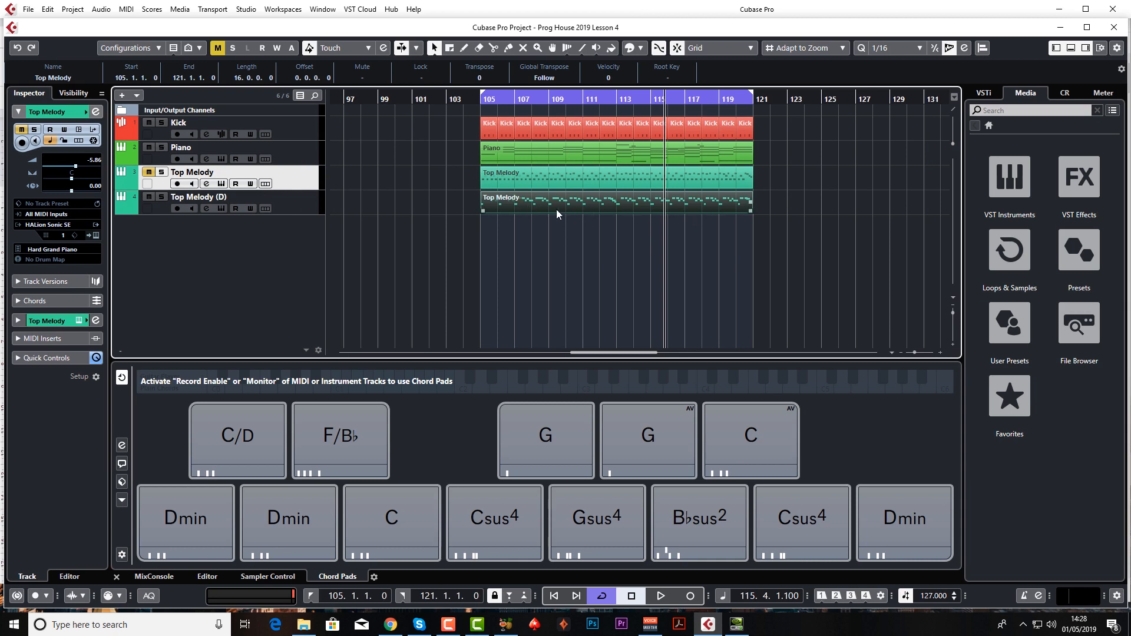
pyautogui.click(527, 170)
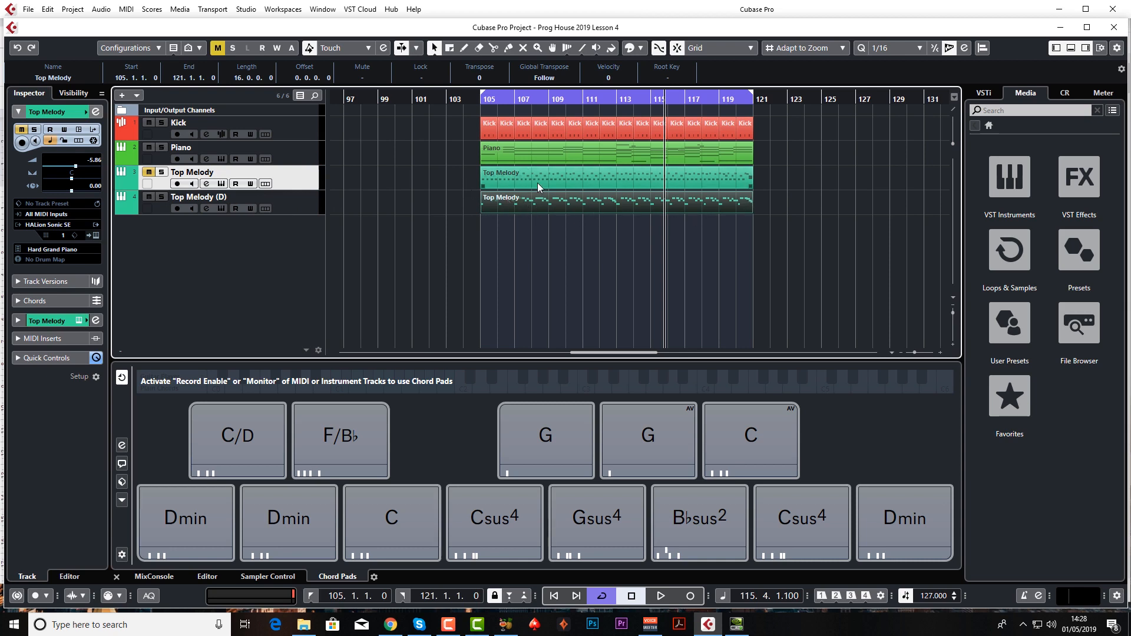
pyautogui.rightClick(297, 183)
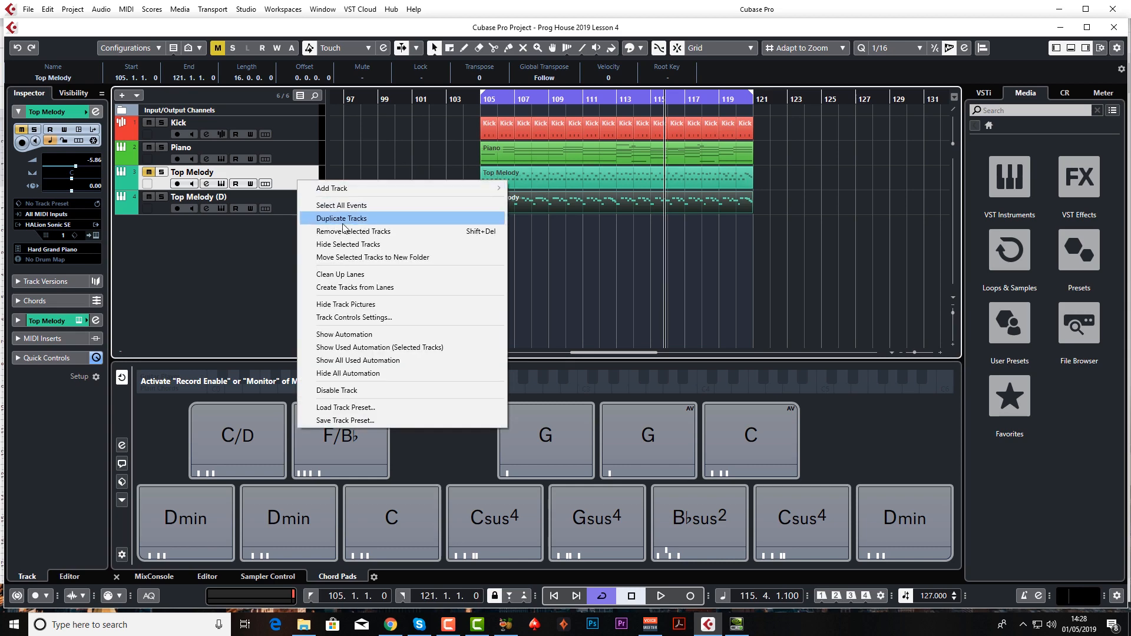
pyautogui.click(370, 231)
pyautogui.click(306, 183)
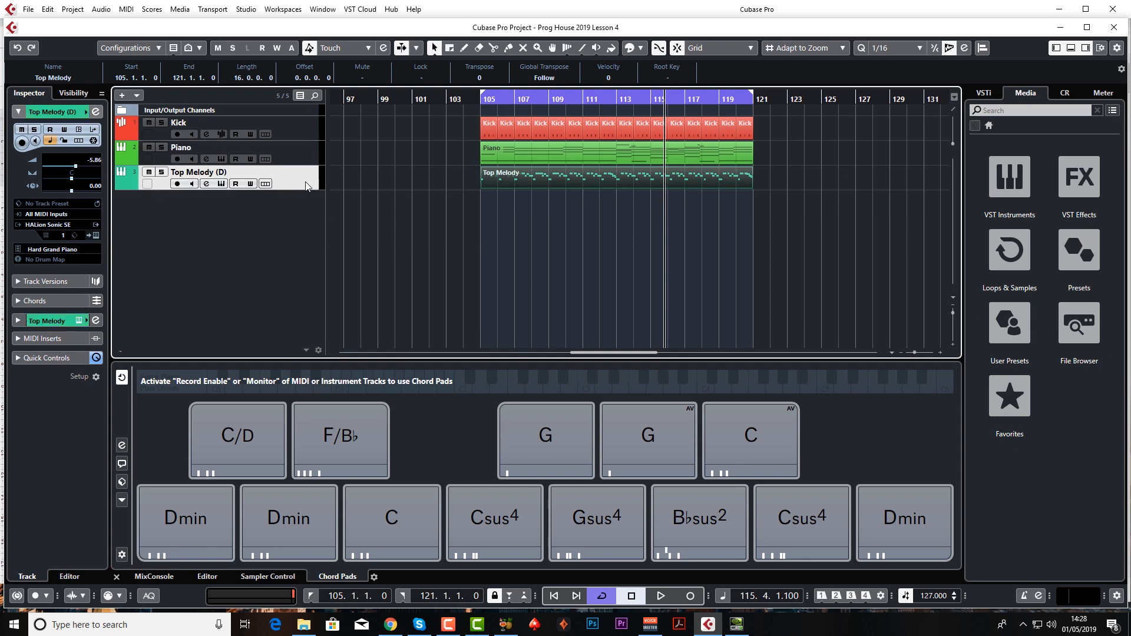
# Adjust the mix and feedback of both delays in the StereoDelay insert on Top Melody (D).
pyautogui.click(62, 319)
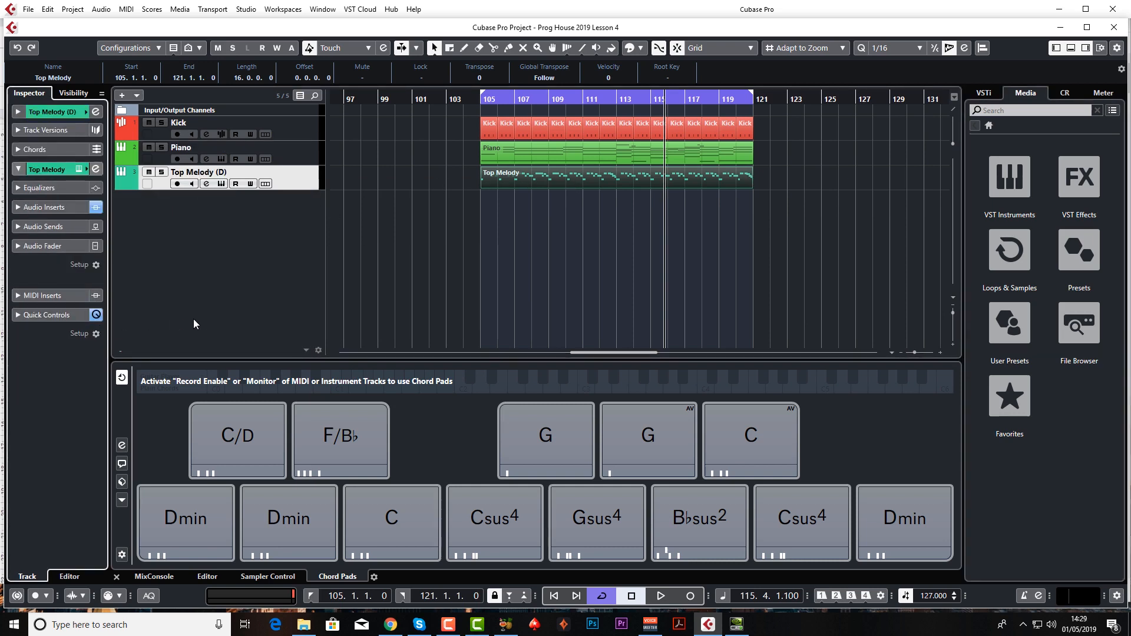
pyautogui.click(56, 210)
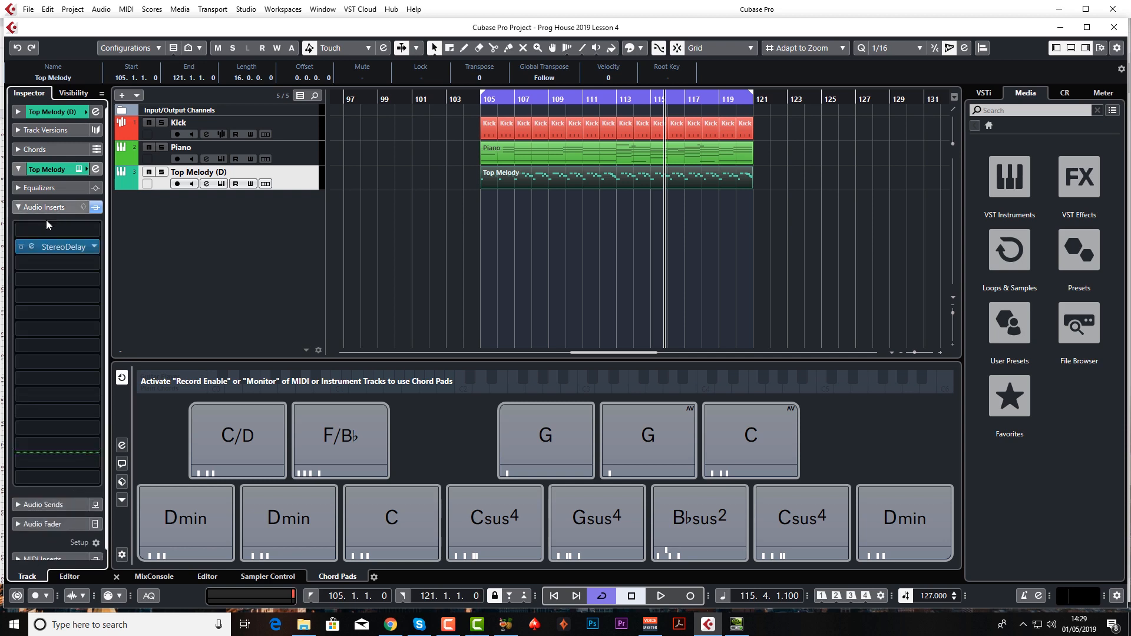
pyautogui.click(32, 248)
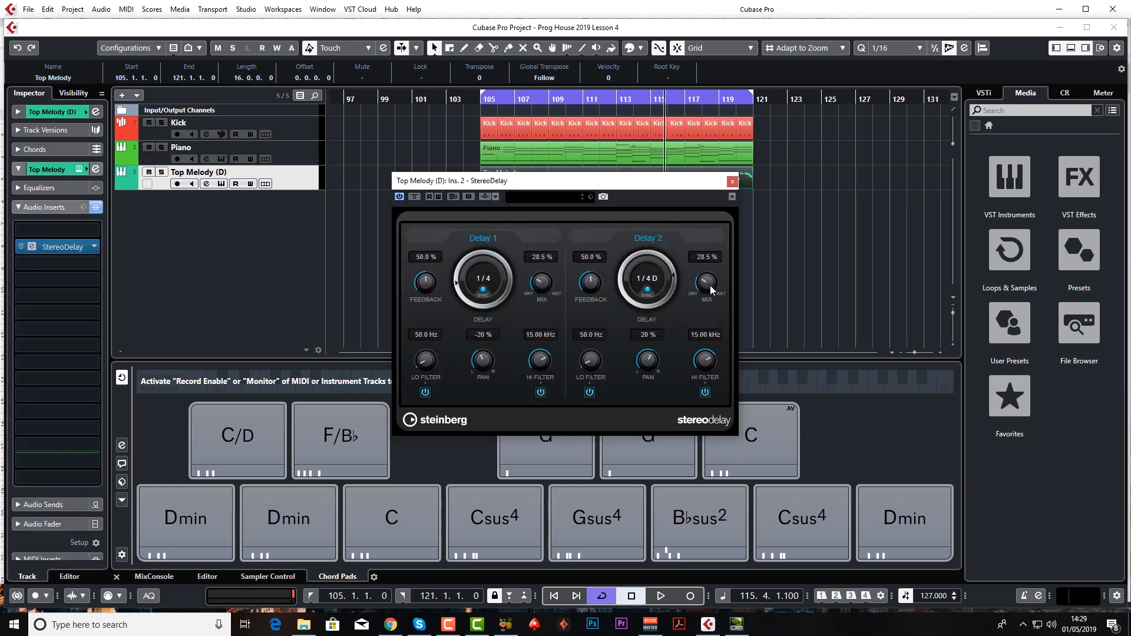
pyautogui.moveTo(706, 281); pyautogui.dragTo(708, 288)
pyautogui.moveTo(542, 283); pyautogui.dragTo(586, 291)
pyautogui.moveTo(425, 286); pyautogui.dragTo(425, 289)
pyautogui.moveTo(598, 287); pyautogui.dragTo(594, 289)
pyautogui.click(731, 181)
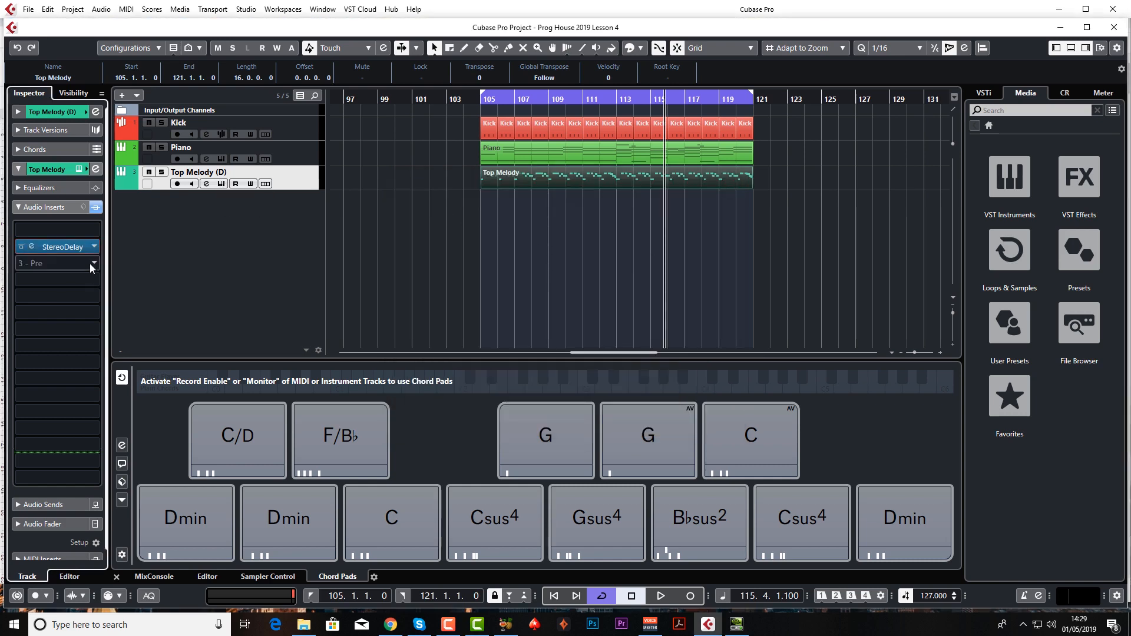
# Open the HALion Sonic SE instrument of Top Melody (D) and lower Hall Time and Hall Mix on FM Jazz Guitar during playback.
pyautogui.click(222, 184)
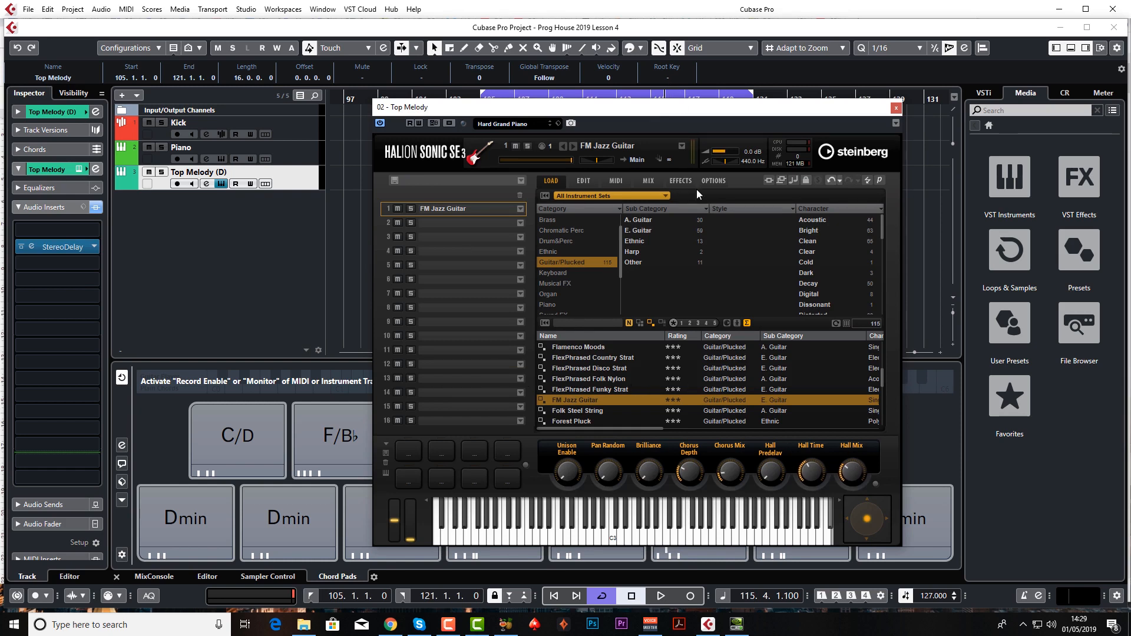
pyautogui.moveTo(731, 112); pyautogui.dragTo(696, 72)
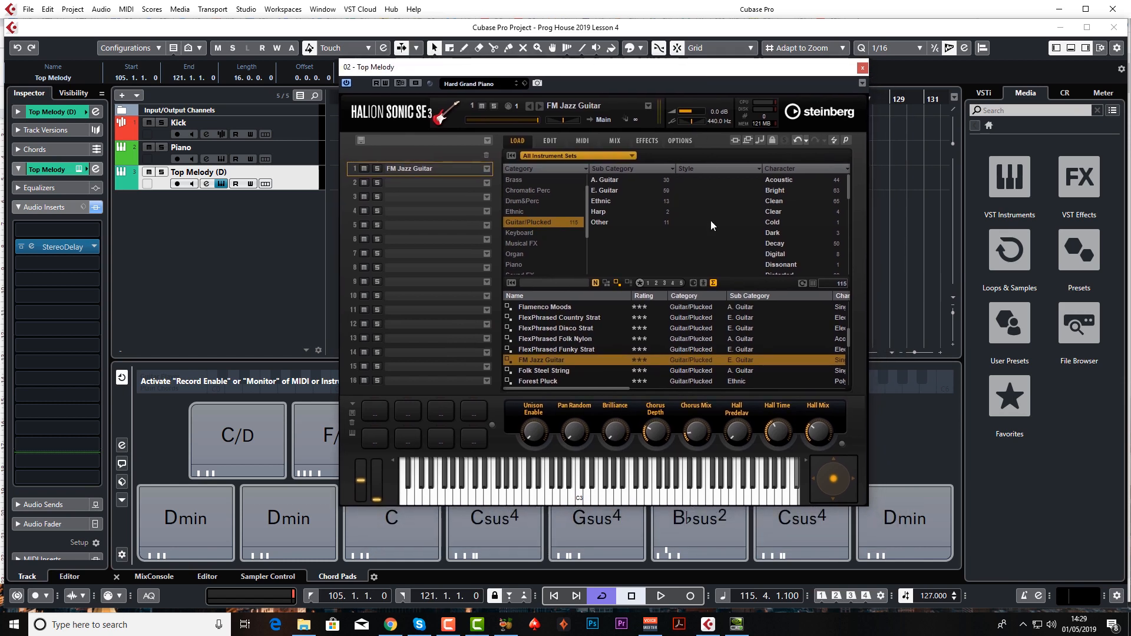
pyautogui.press('space')
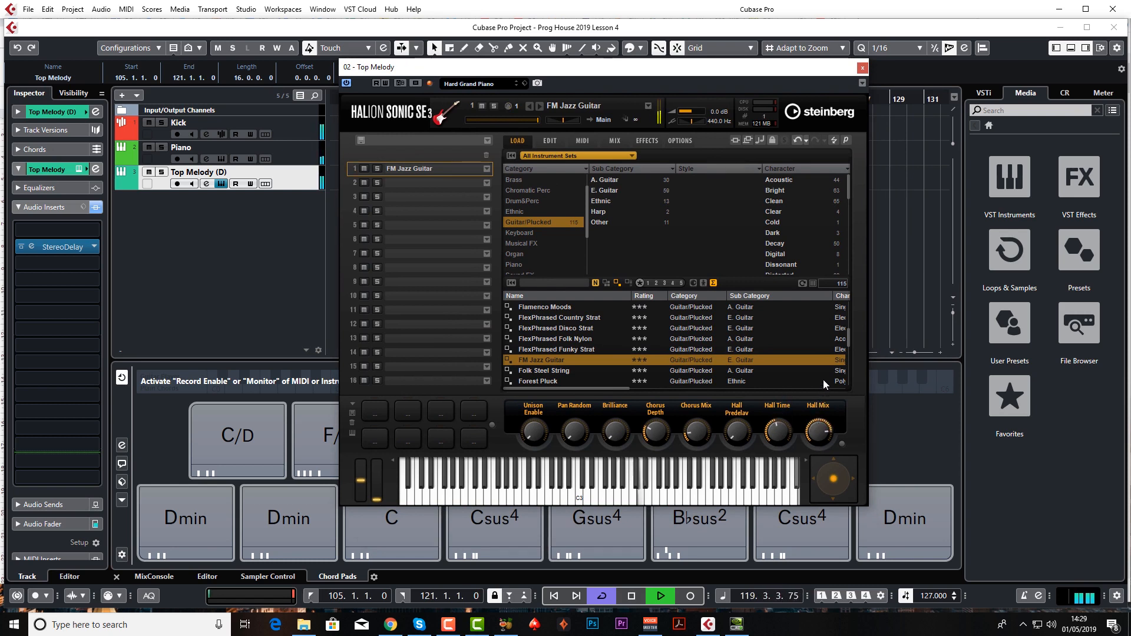
pyautogui.press('space')
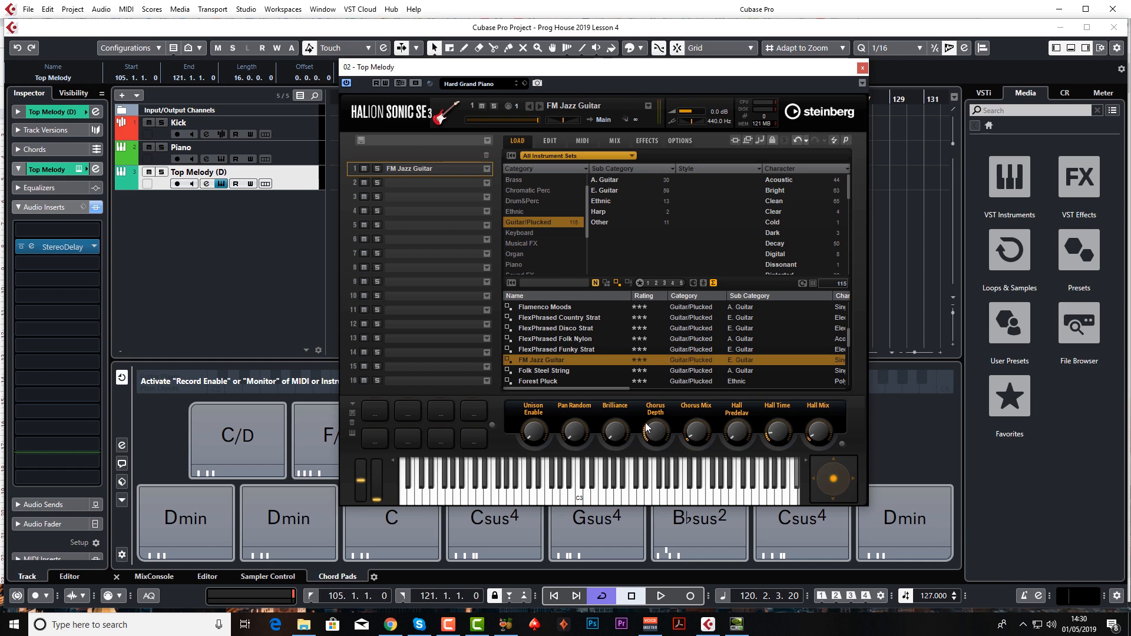
# Raise the Brilliance of FM Jazz Guitar to about the midpoint while the arrangement plays, and close the instrument.
pyautogui.press('space')
pyautogui.moveTo(617, 441); pyautogui.dragTo(630, 345)
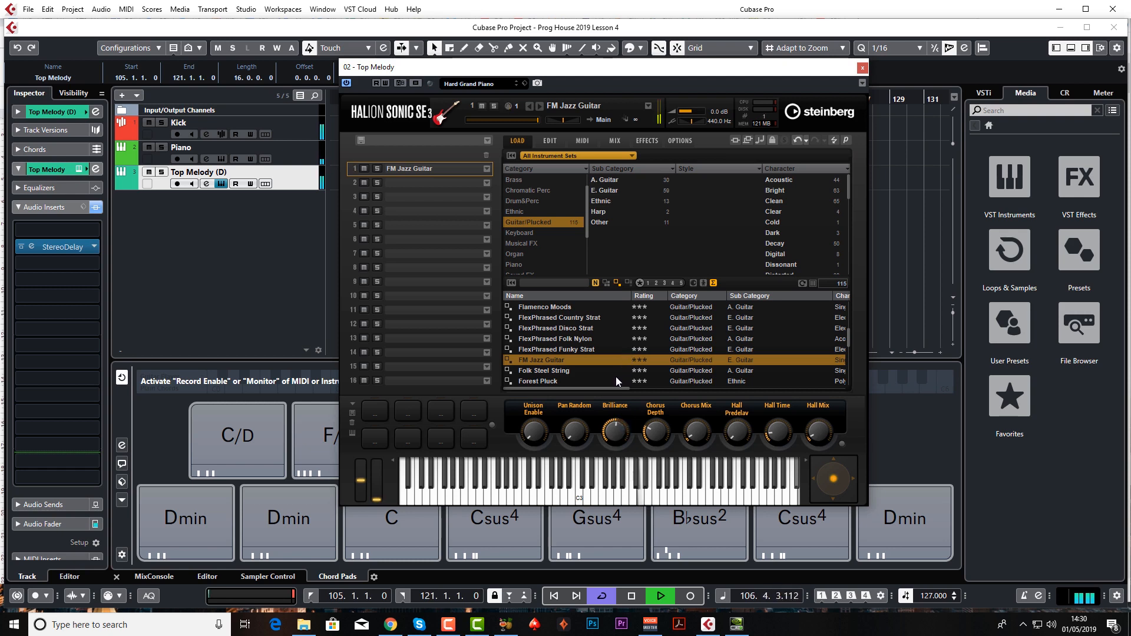
pyautogui.press('space')
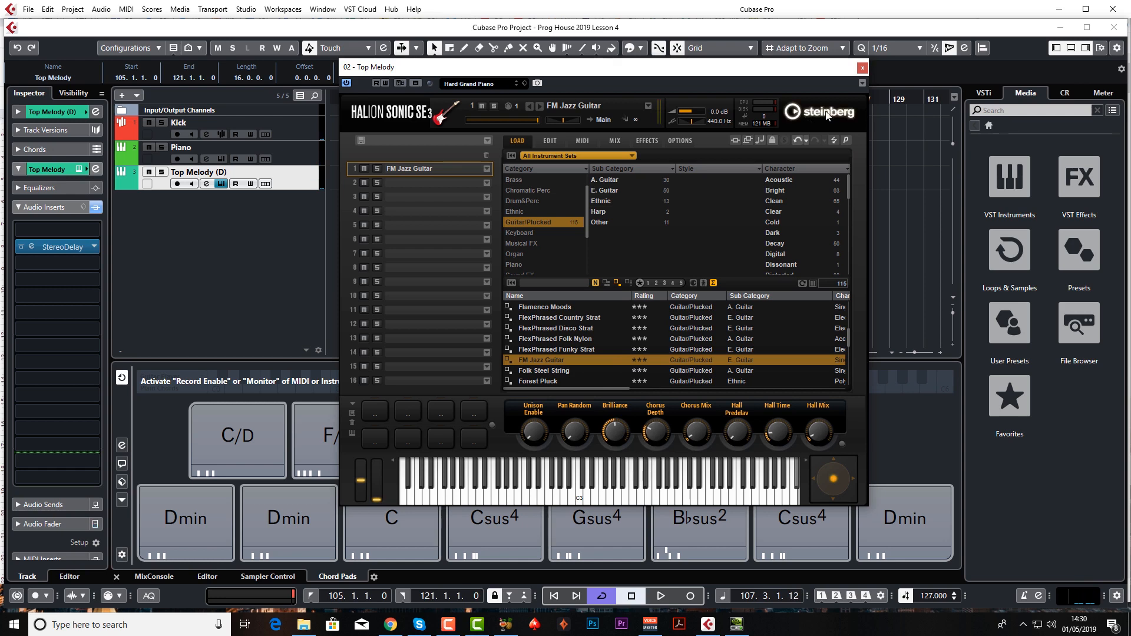
pyautogui.click(862, 68)
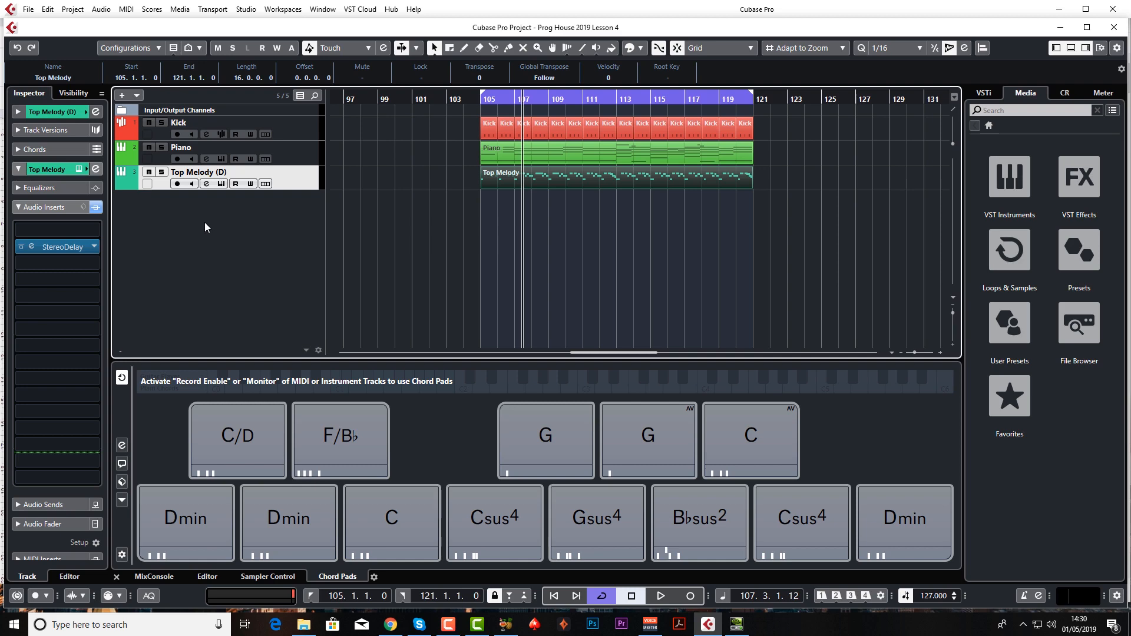
# Add a stereo effect track named REV LONG with the RoomWorks SE reverb.
pyautogui.rightClick(216, 240)
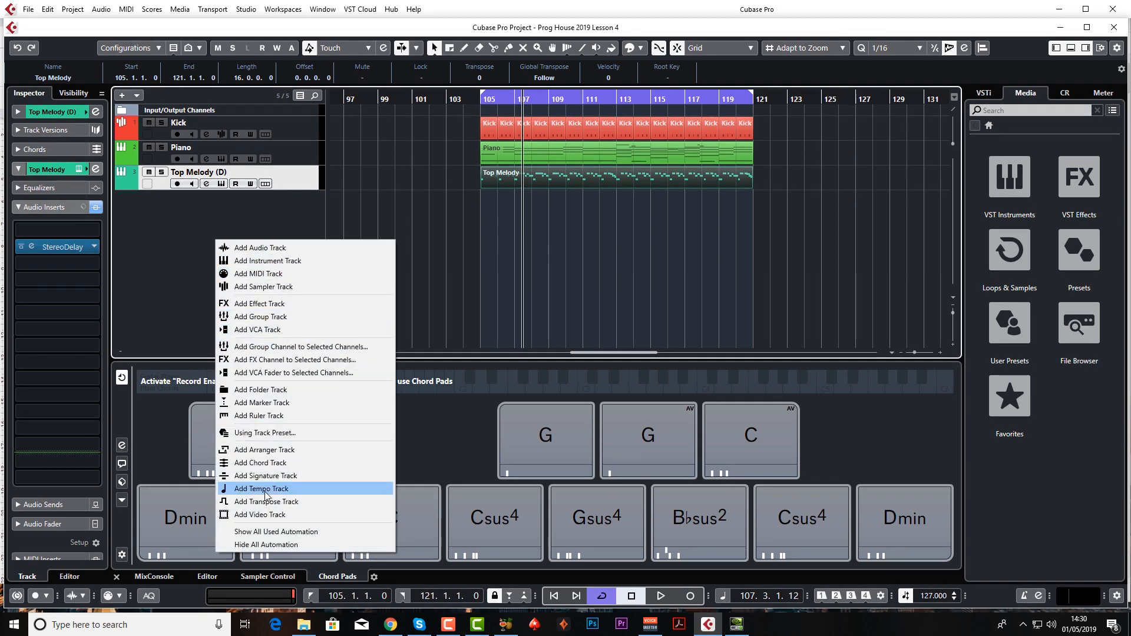
pyautogui.click(288, 305)
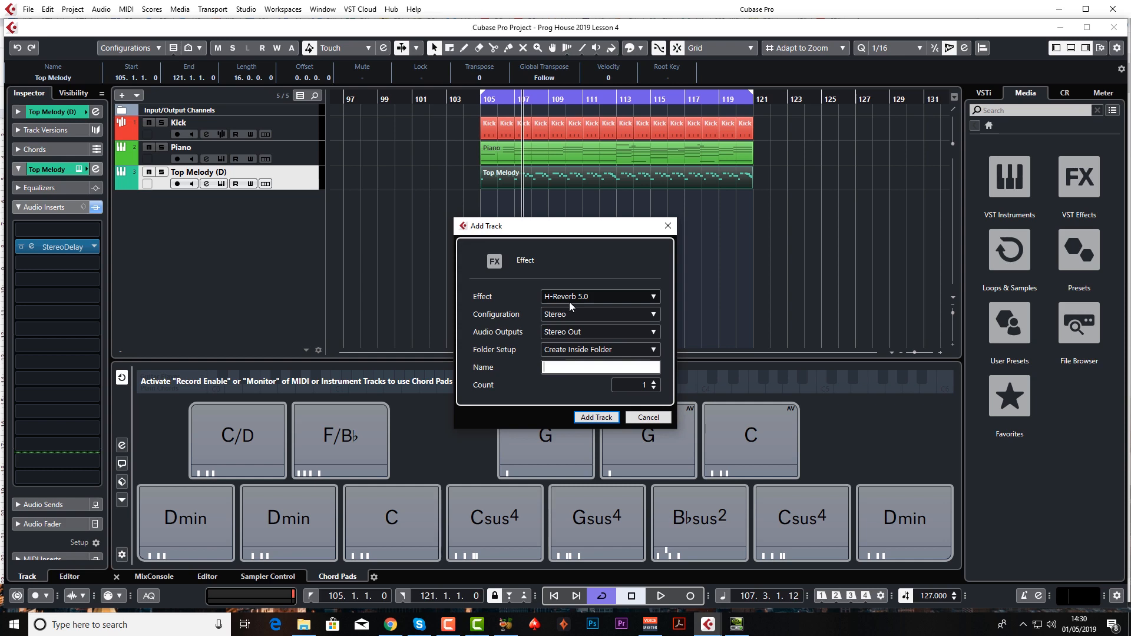
pyautogui.click(568, 299)
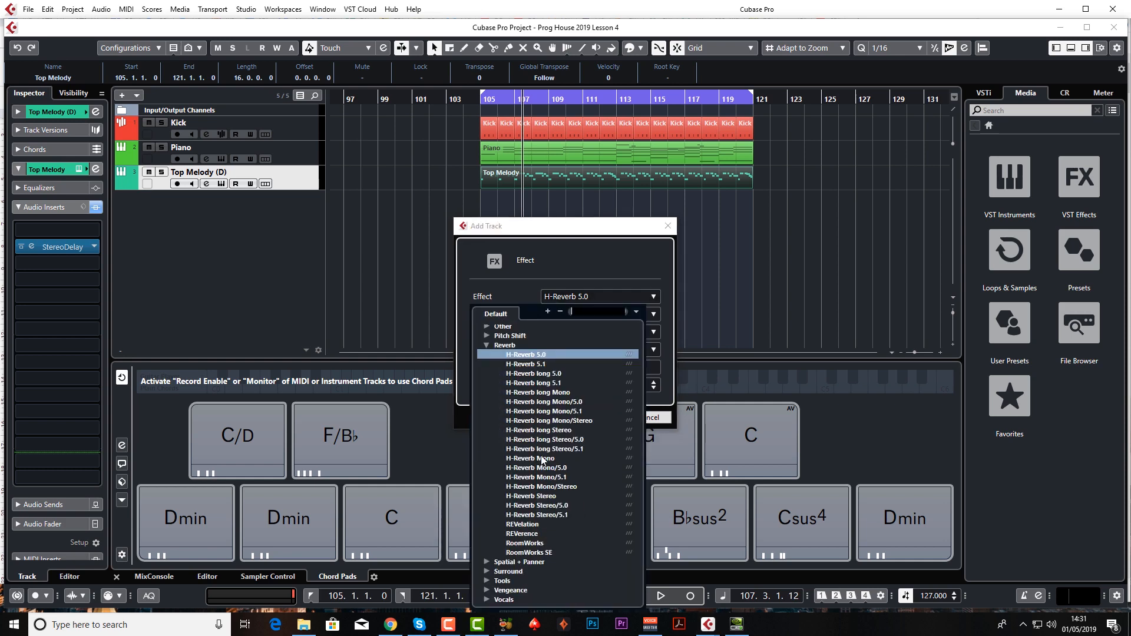
pyautogui.click(534, 553)
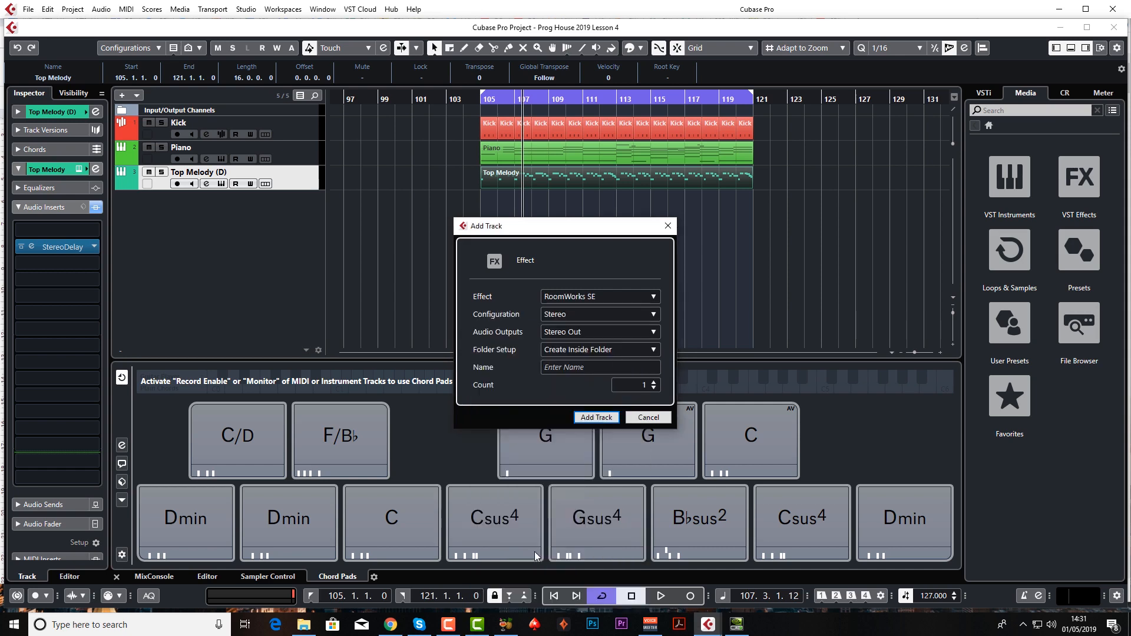
pyautogui.click(589, 367)
pyautogui.write('R')
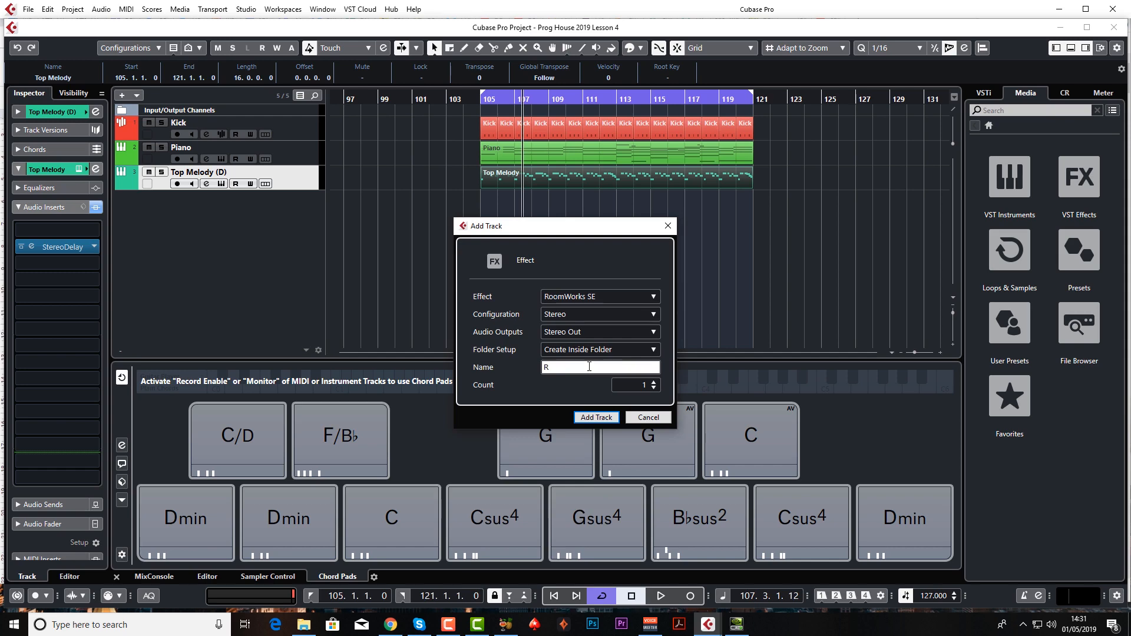
pyautogui.write('EV LONG')
pyautogui.press('Return')
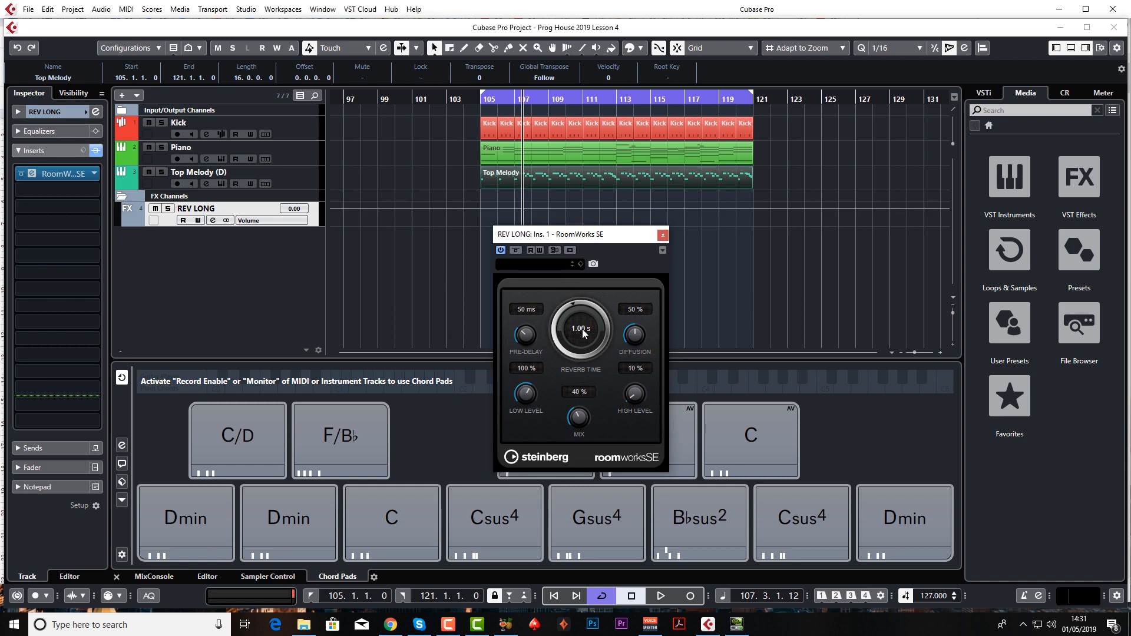
# Load the Cathedral preset in RoomWorks SE on REV LONG and bring the reverb time to about 1 s.
pyautogui.moveTo(584, 275); pyautogui.dragTo(586, 244)
pyautogui.click(556, 263)
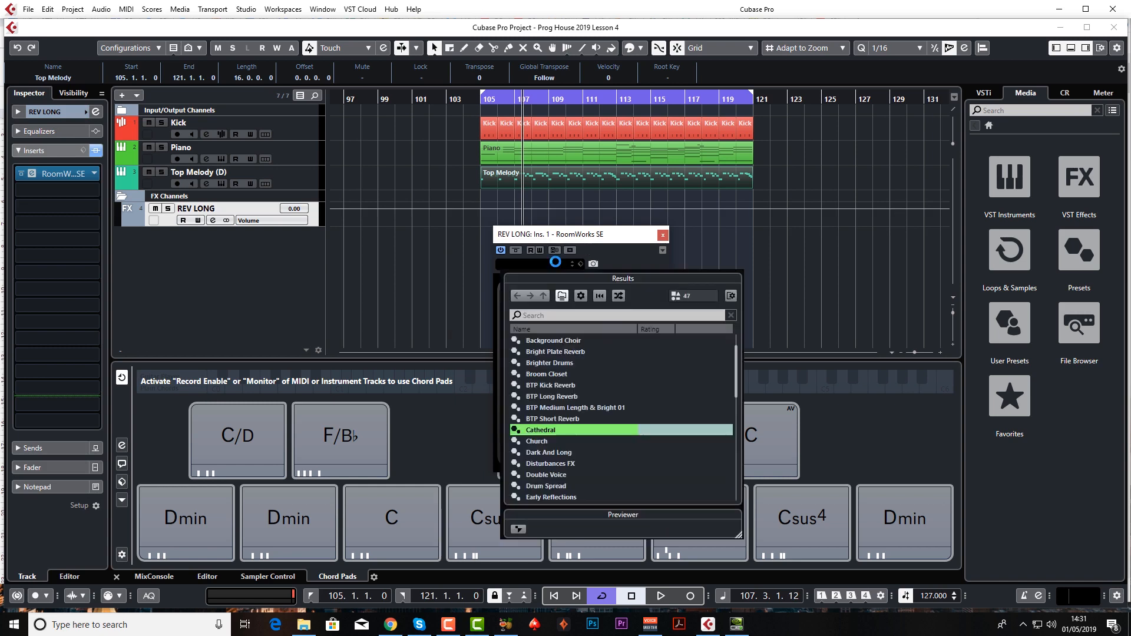
pyautogui.doubleClick(562, 430)
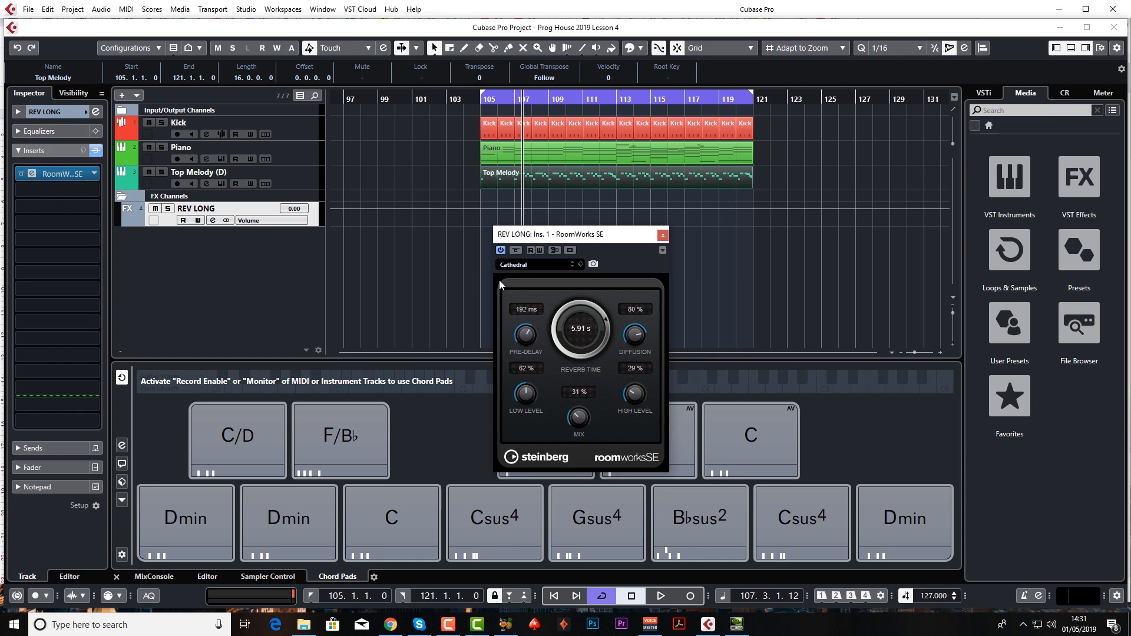
pyautogui.moveTo(566, 447); pyautogui.dragTo(546, 289)
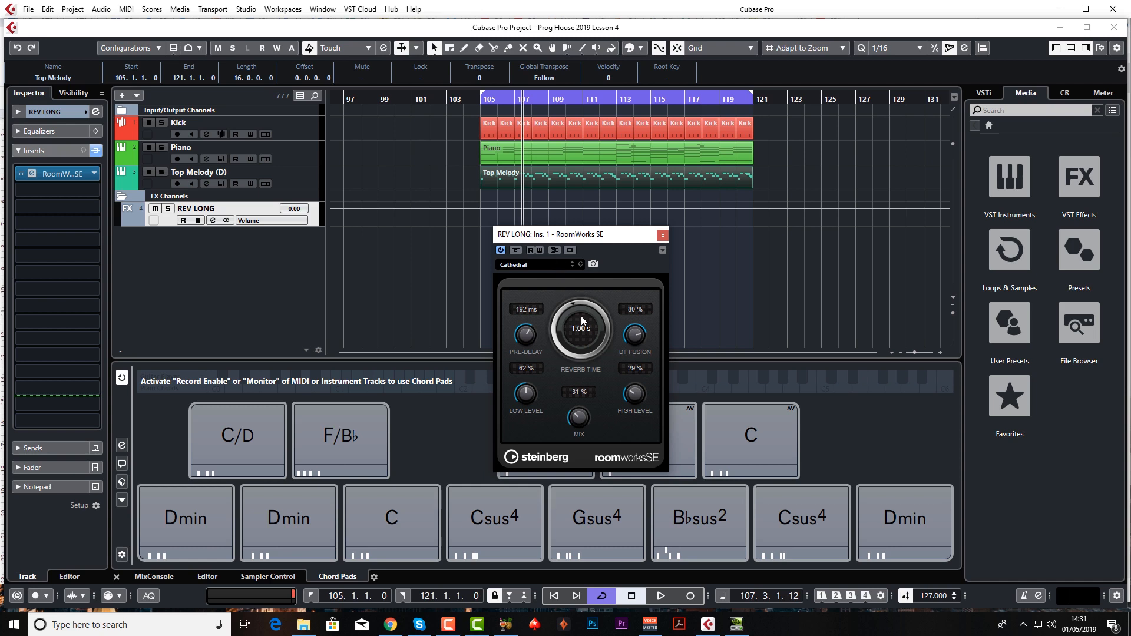
pyautogui.moveTo(593, 270); pyautogui.dragTo(591, 266)
pyautogui.moveTo(583, 327); pyautogui.dragTo(581, 325)
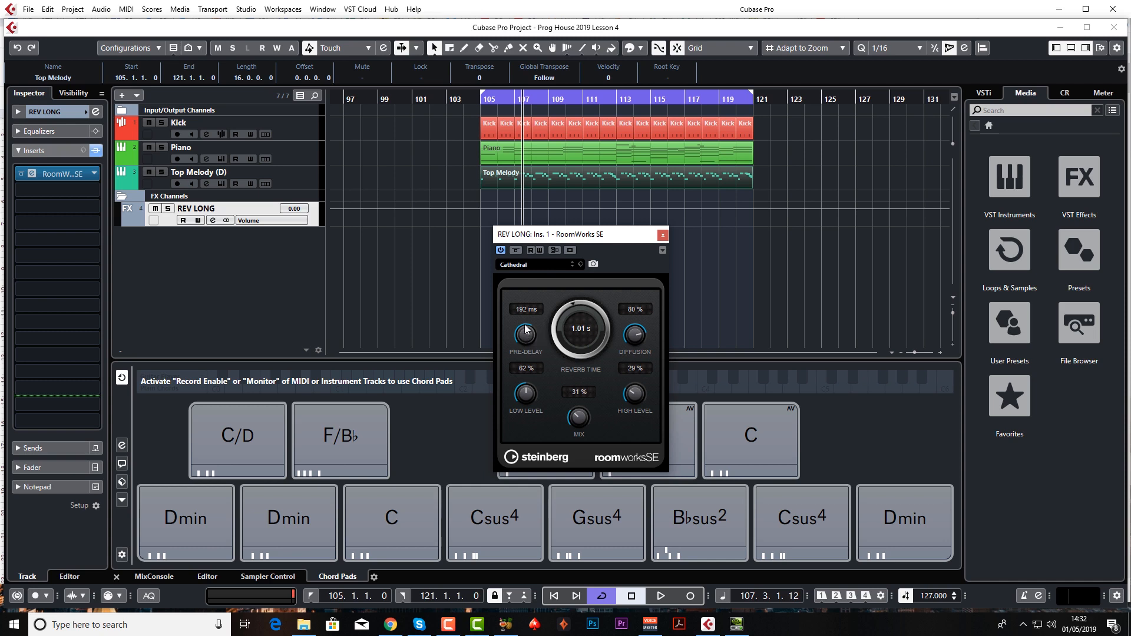
# Try the Bright Plate Reverb preset in RoomWorks SE and adjust its reverb time.
pyautogui.click(549, 264)
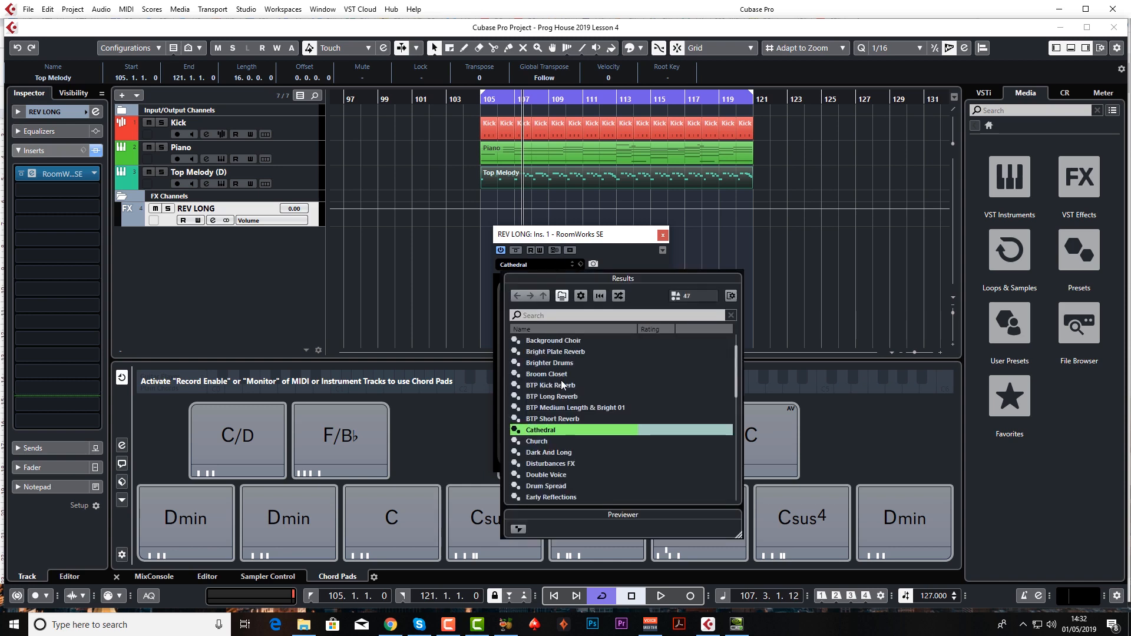
pyautogui.doubleClick(574, 352)
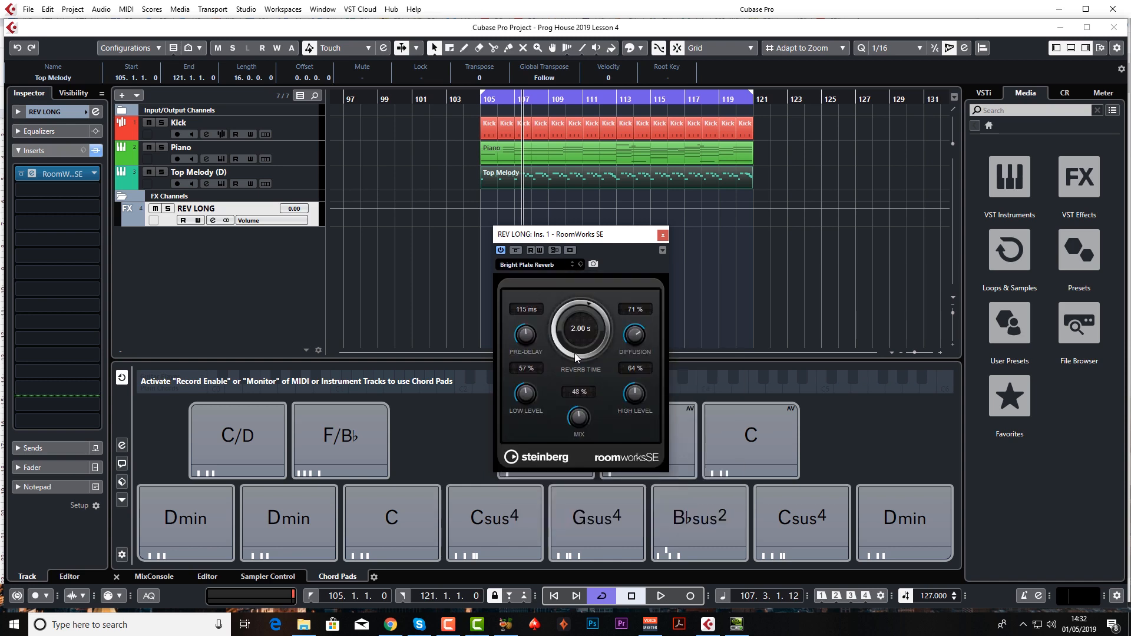
pyautogui.moveTo(576, 327); pyautogui.dragTo(574, 440)
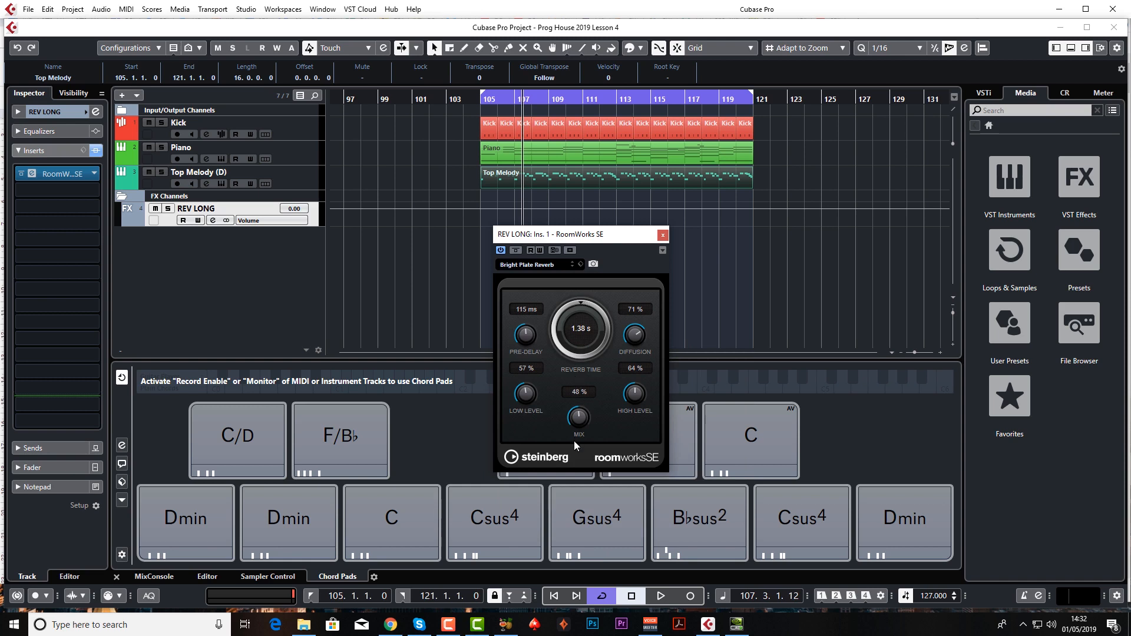
# Load the Short Plate Reverb preset, set pre-delay to 10 ms and reverb time to 1.14 s, and close RoomWorks SE.
pyautogui.click(553, 263)
pyautogui.scroll(-10, 579, 418)
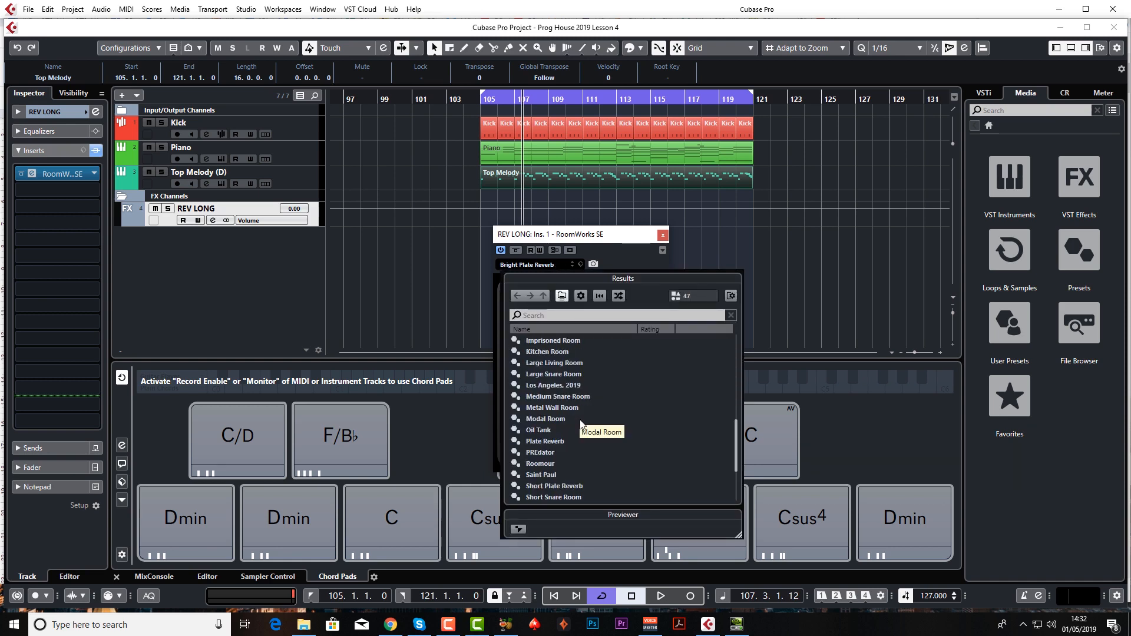
pyautogui.doubleClick(560, 418)
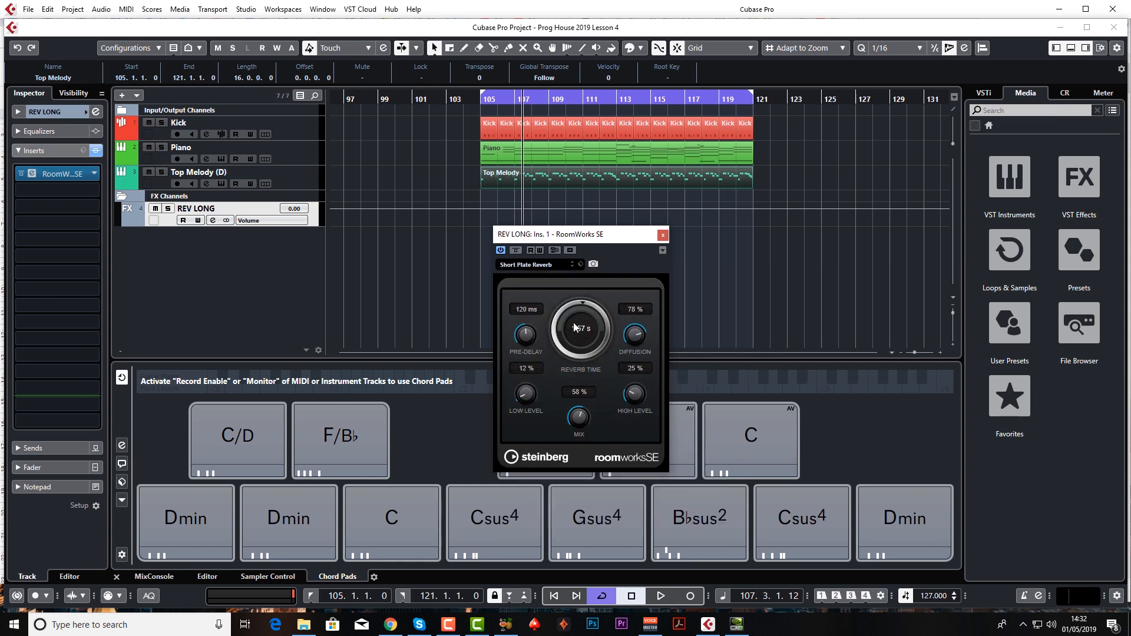
pyautogui.moveTo(570, 330); pyautogui.dragTo(526, 370)
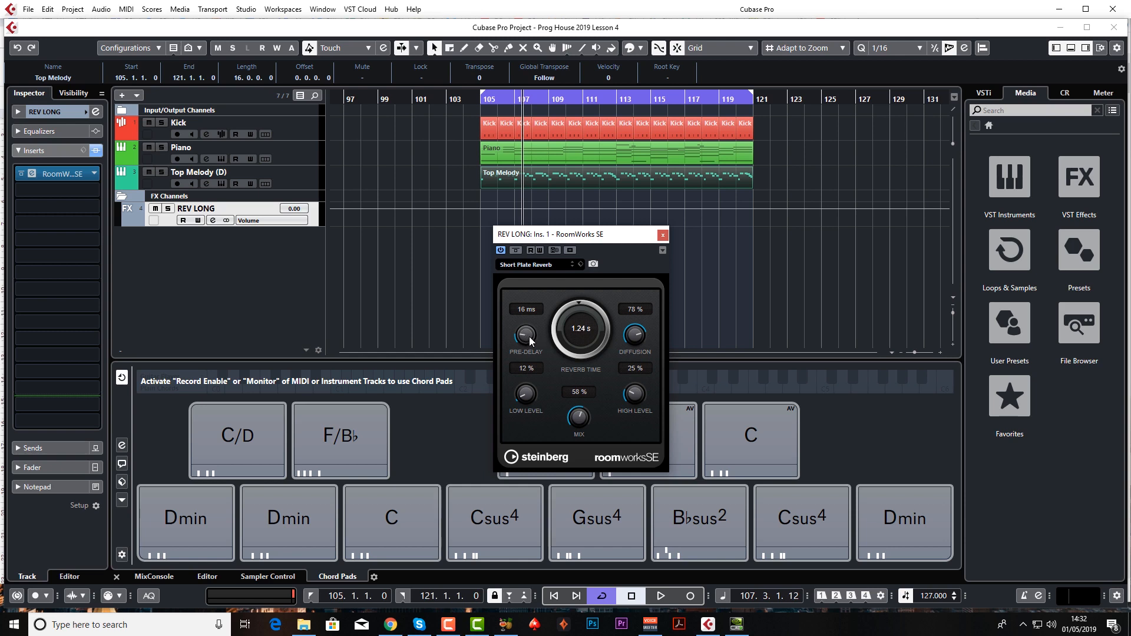
pyautogui.moveTo(528, 337); pyautogui.dragTo(526, 334)
pyautogui.moveTo(584, 340); pyautogui.dragTo(586, 350)
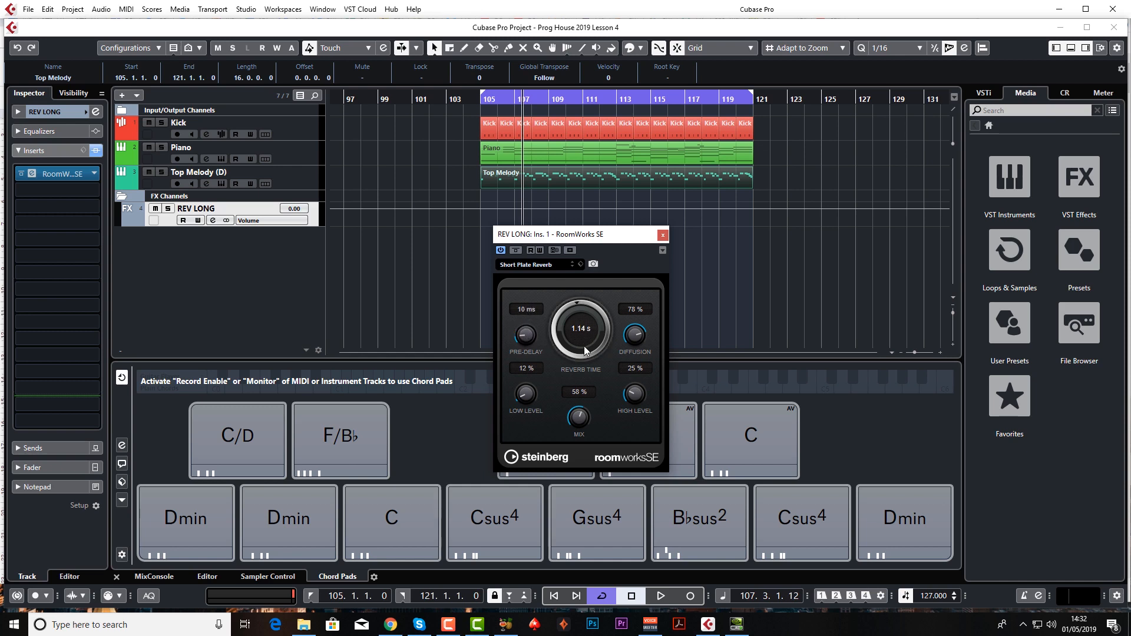
pyautogui.click(663, 237)
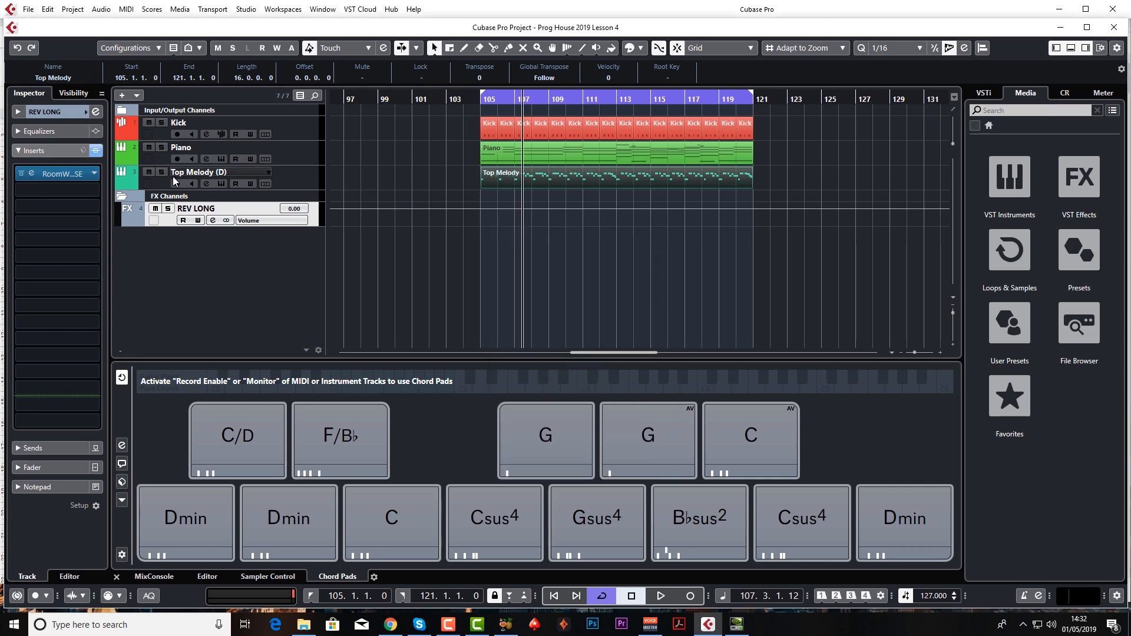
# Replace RoomWorks SE on REV LONG with REVelation, discarding its changes, and load the Cathedral Bright preset.
pyautogui.click(97, 174)
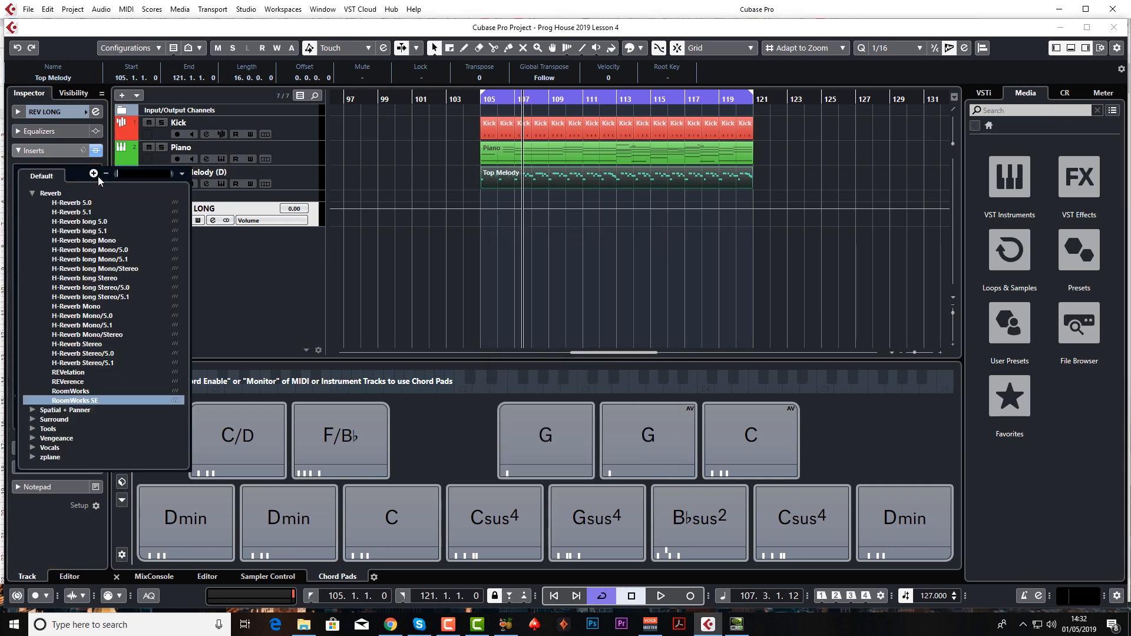
pyautogui.click(84, 372)
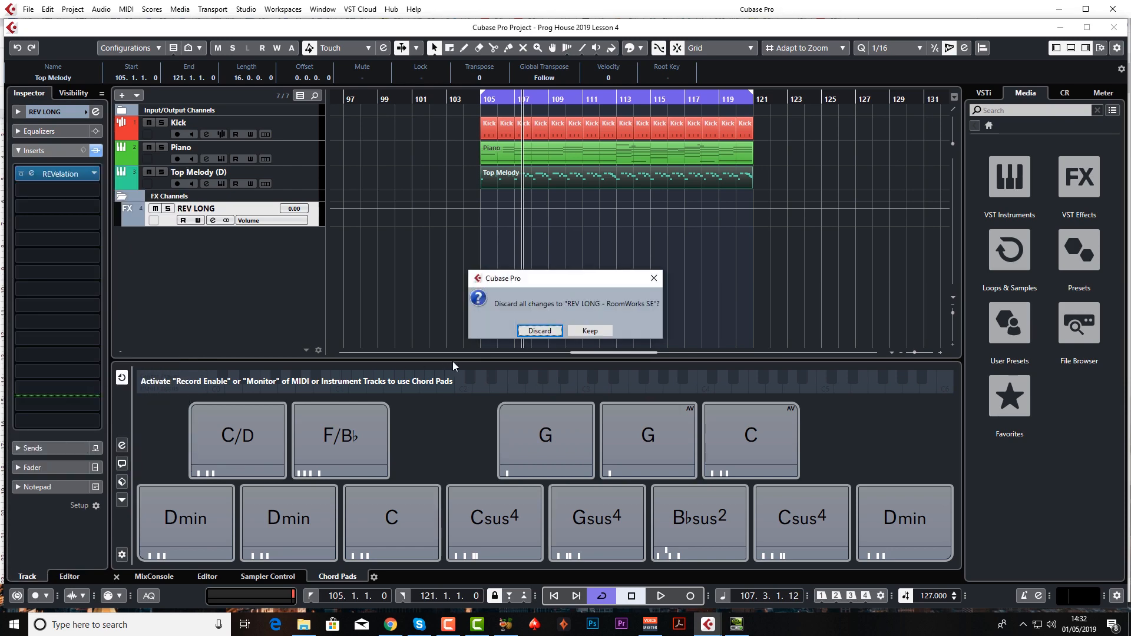
pyautogui.click(538, 331)
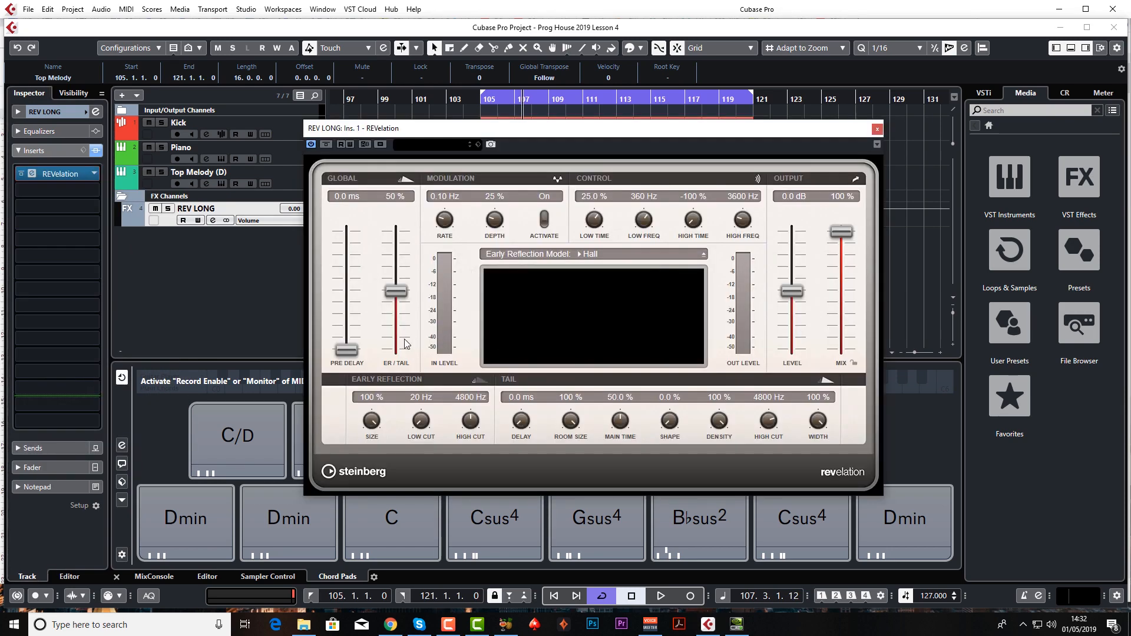
pyautogui.click(437, 144)
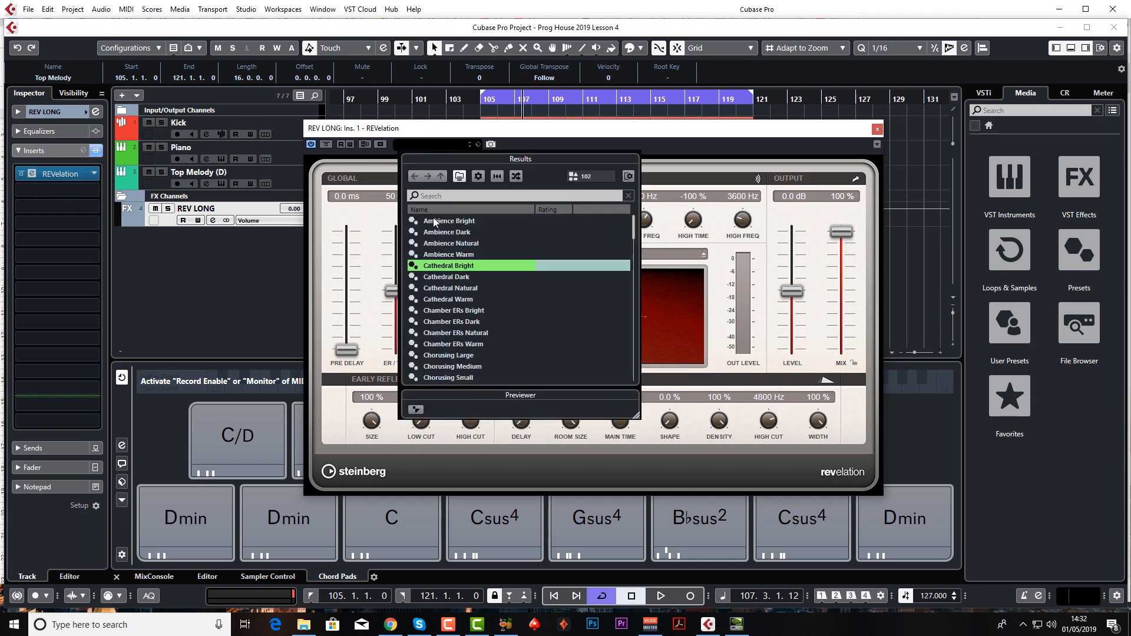
pyautogui.doubleClick(472, 266)
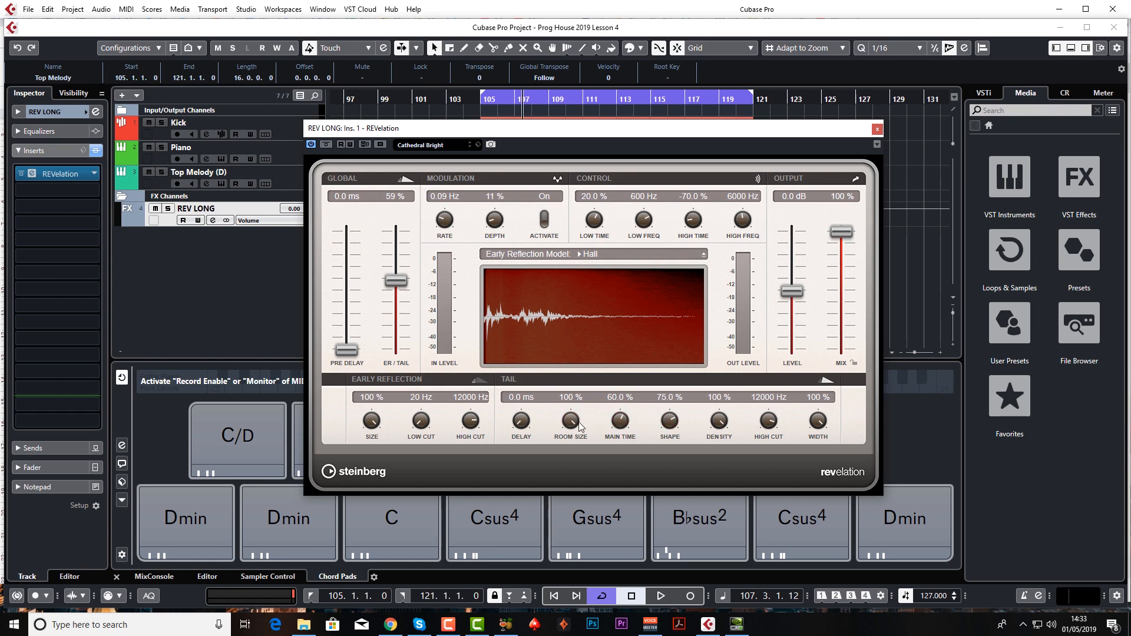
pyautogui.click(877, 129)
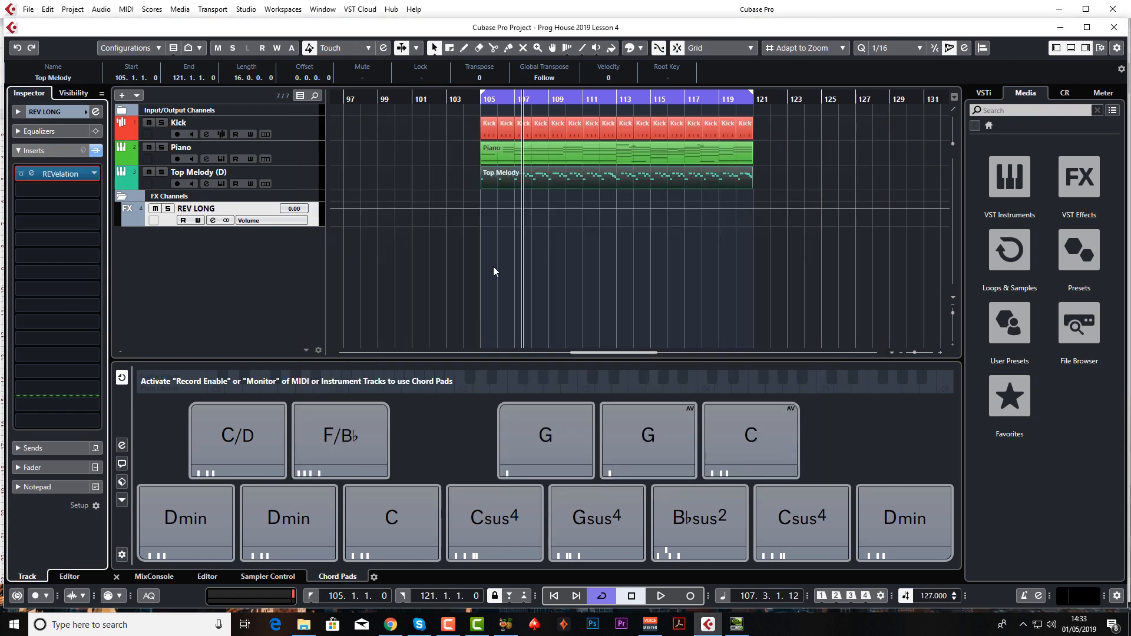
# Add a second stereo effect track named REV SHORT with the REVelation reverb.
pyautogui.rightClick(247, 250)
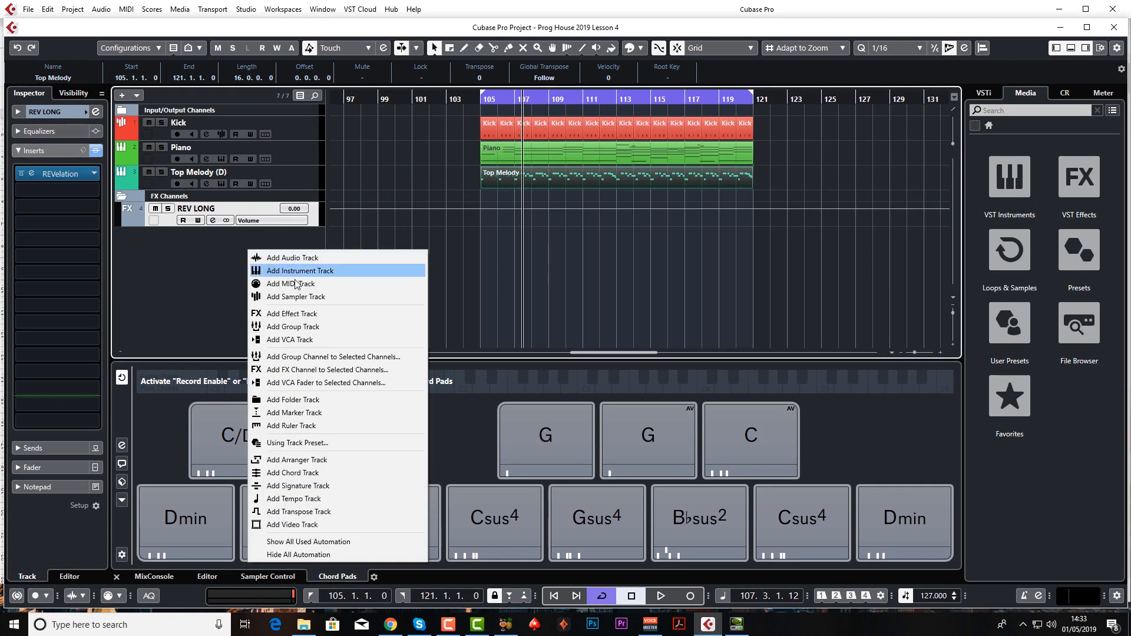
pyautogui.click(296, 312)
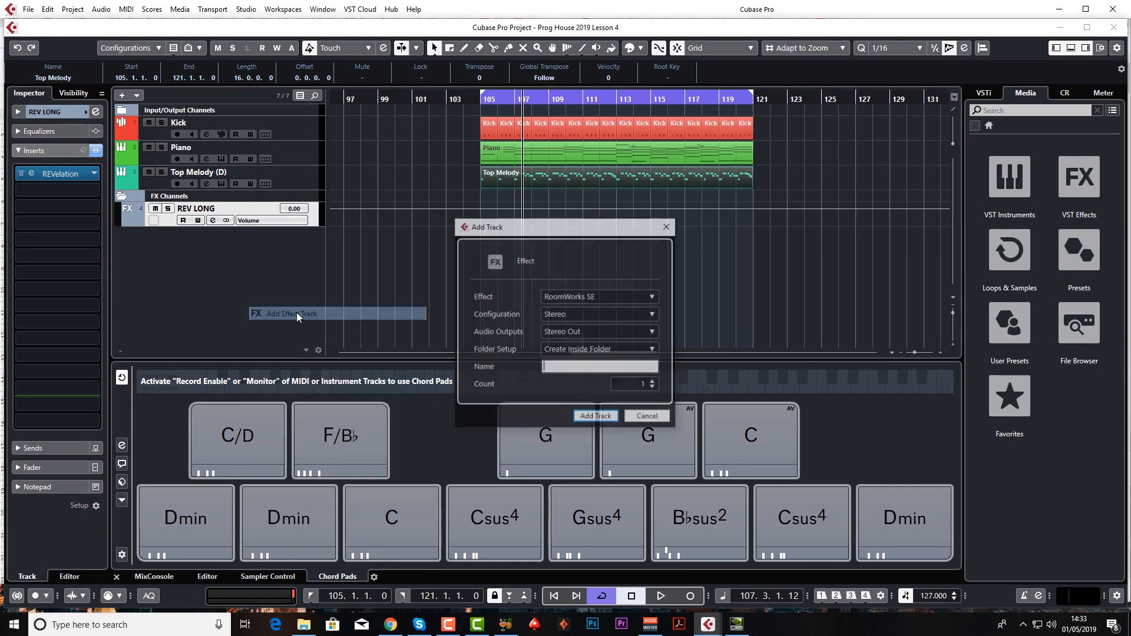
pyautogui.click(614, 301)
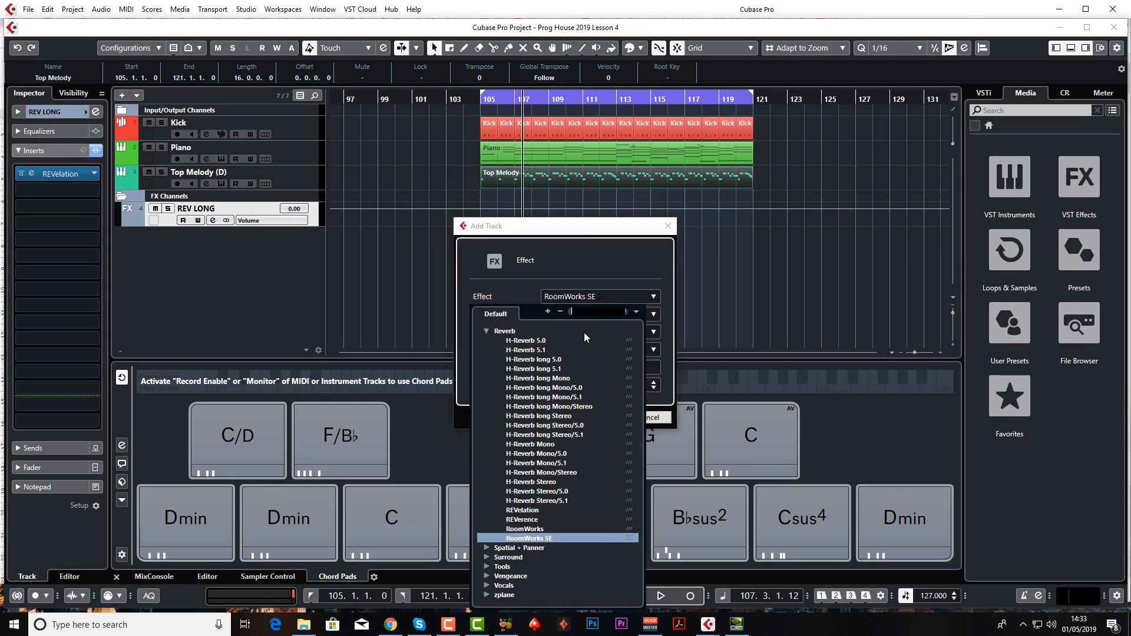
pyautogui.click(539, 511)
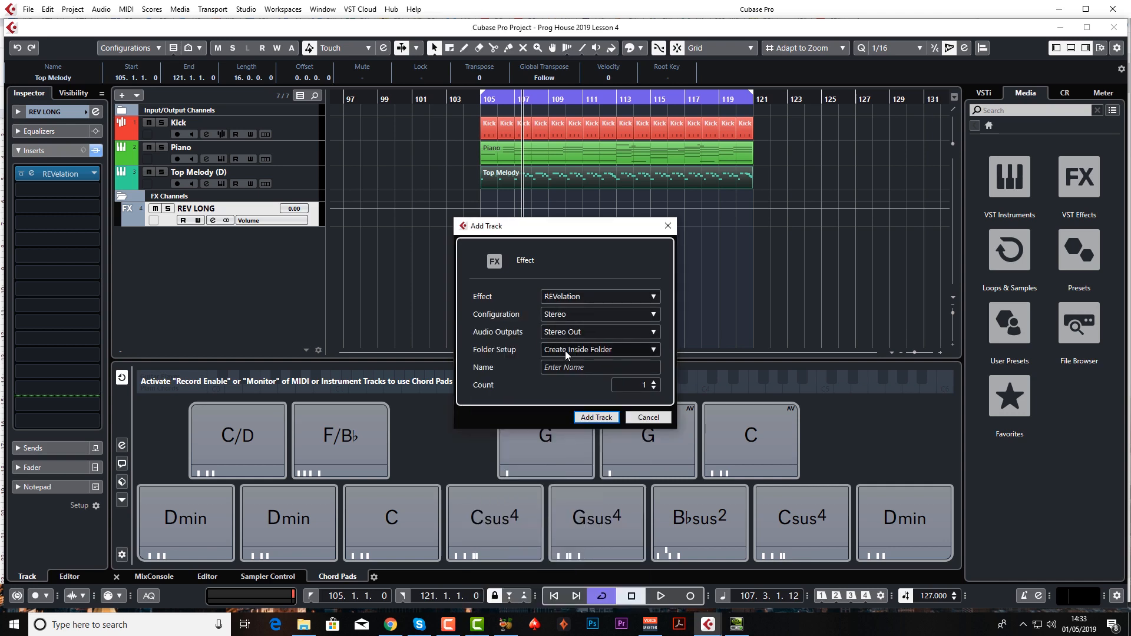
pyautogui.click(574, 368)
pyautogui.write('REV ')
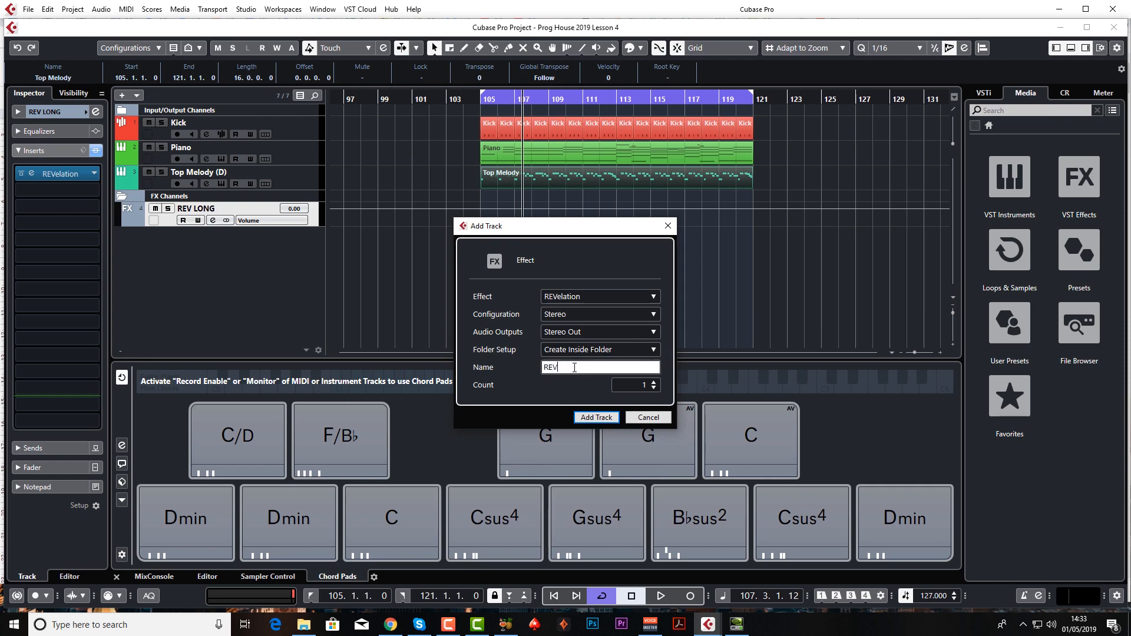
pyautogui.write('SHORT')
pyautogui.press('Return')
# Load the Plate Reverb preset in REVelation on REV SHORT.
pyautogui.click(458, 146)
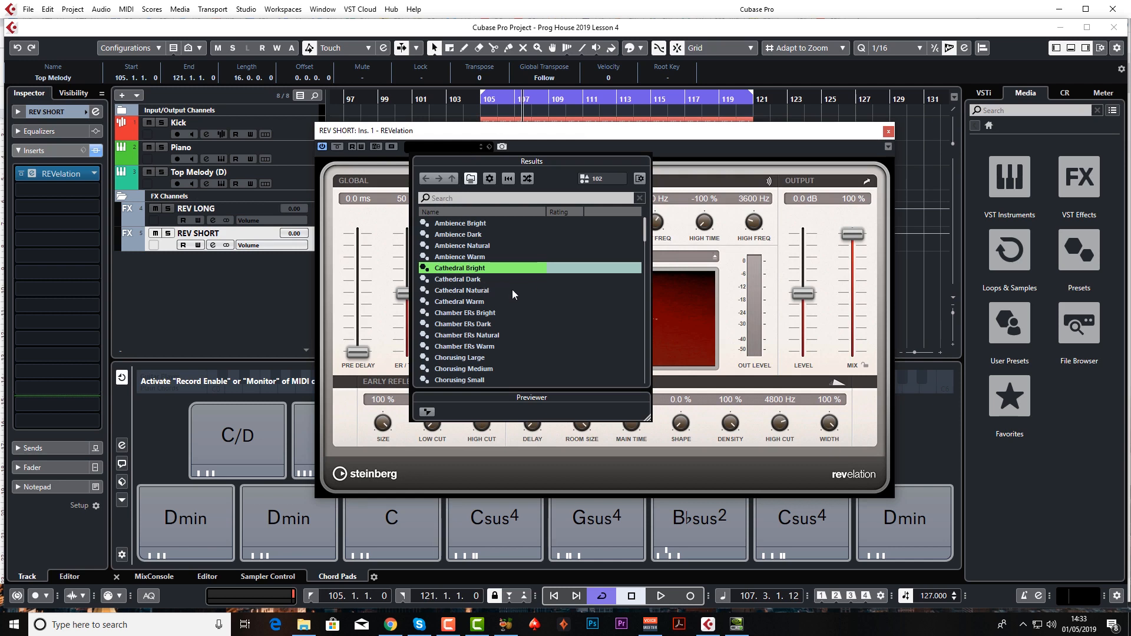
pyautogui.scroll(-3, 504, 298)
pyautogui.scroll(-15, 504, 299)
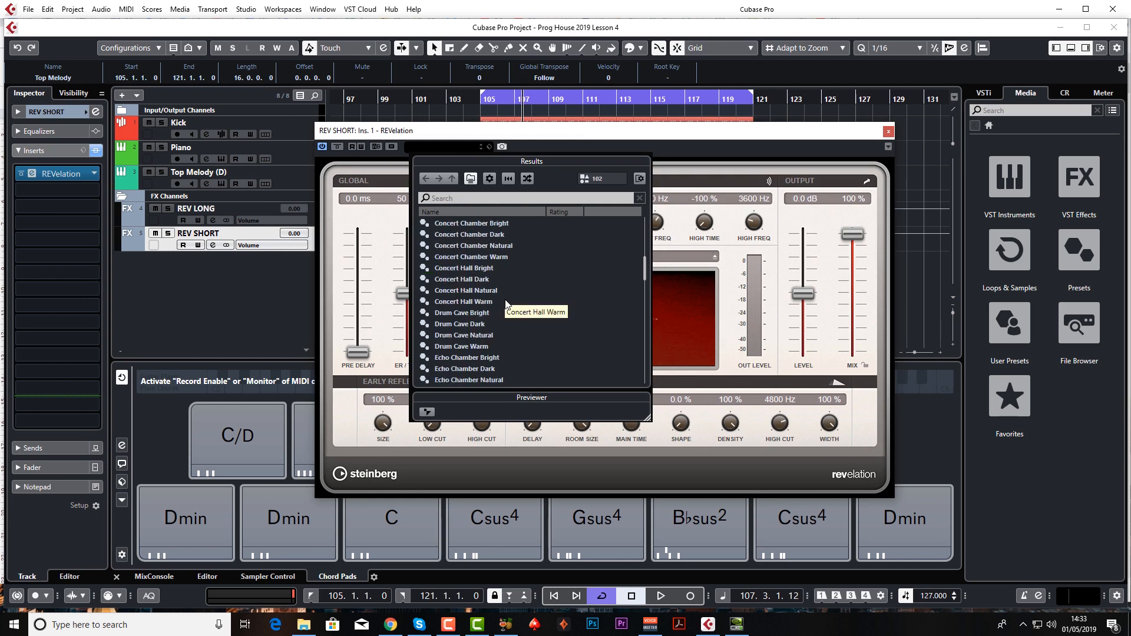
pyautogui.scroll(3, 504, 300)
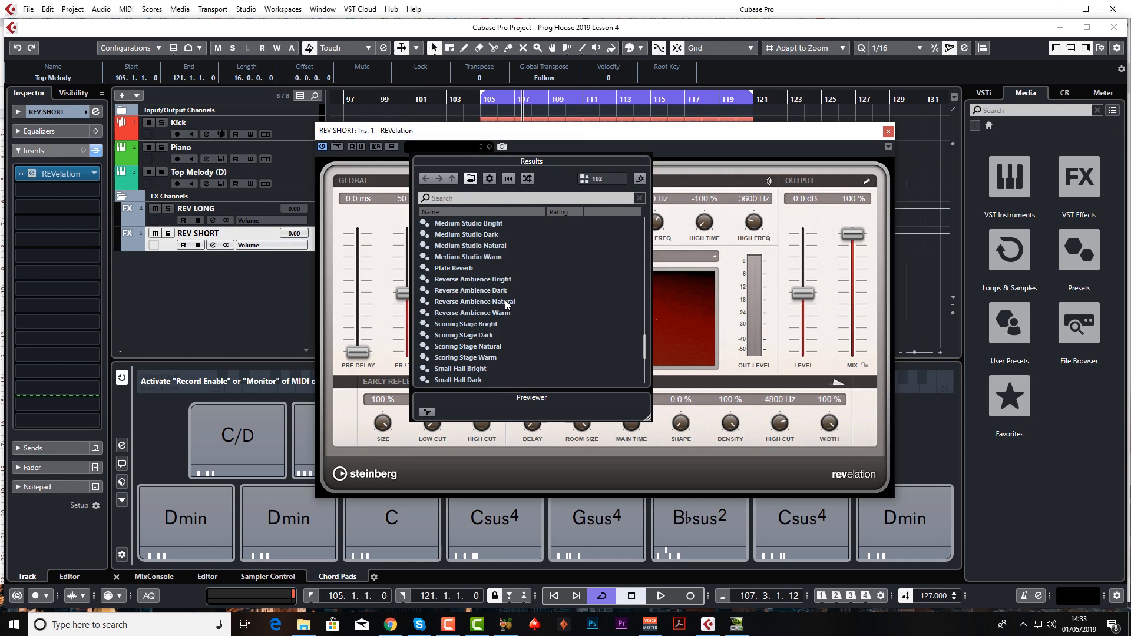
pyautogui.doubleClick(467, 267)
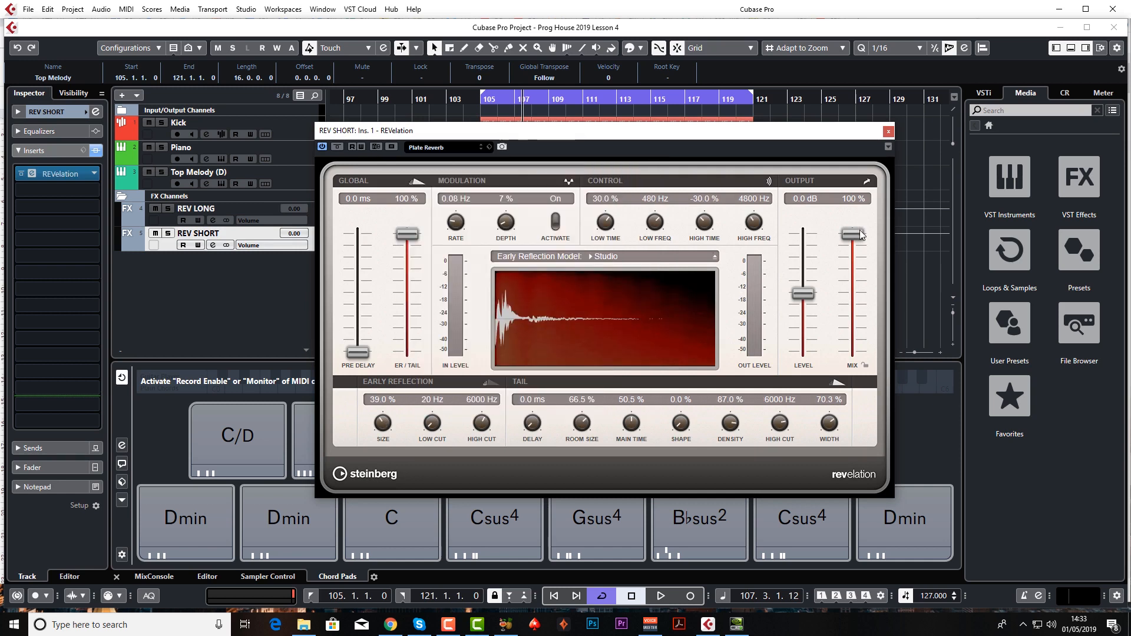
# Set the tail's Room Size to 46% and Main Time to 37% on REV SHORT, try the pre-delay, and close REVelation.
pyautogui.moveTo(584, 434); pyautogui.dragTo(627, 437)
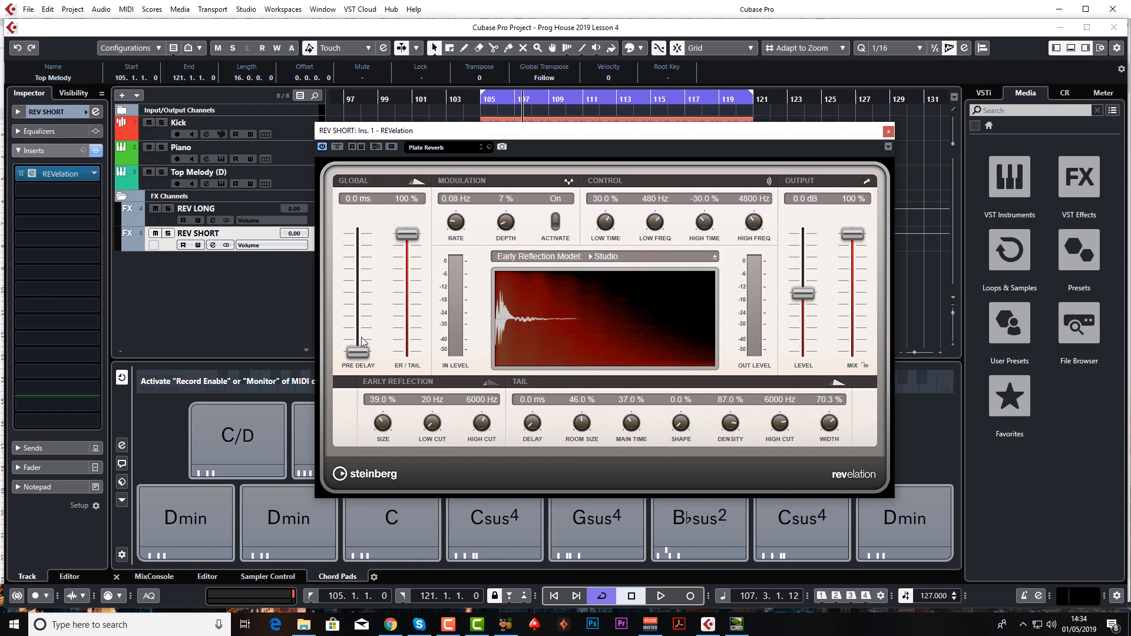
pyautogui.moveTo(361, 352)
pyautogui.mouseDown()
pyautogui.moveTo(370, 277)
pyautogui.moveTo(365, 371)
pyautogui.mouseUp()
pyautogui.click(888, 131)
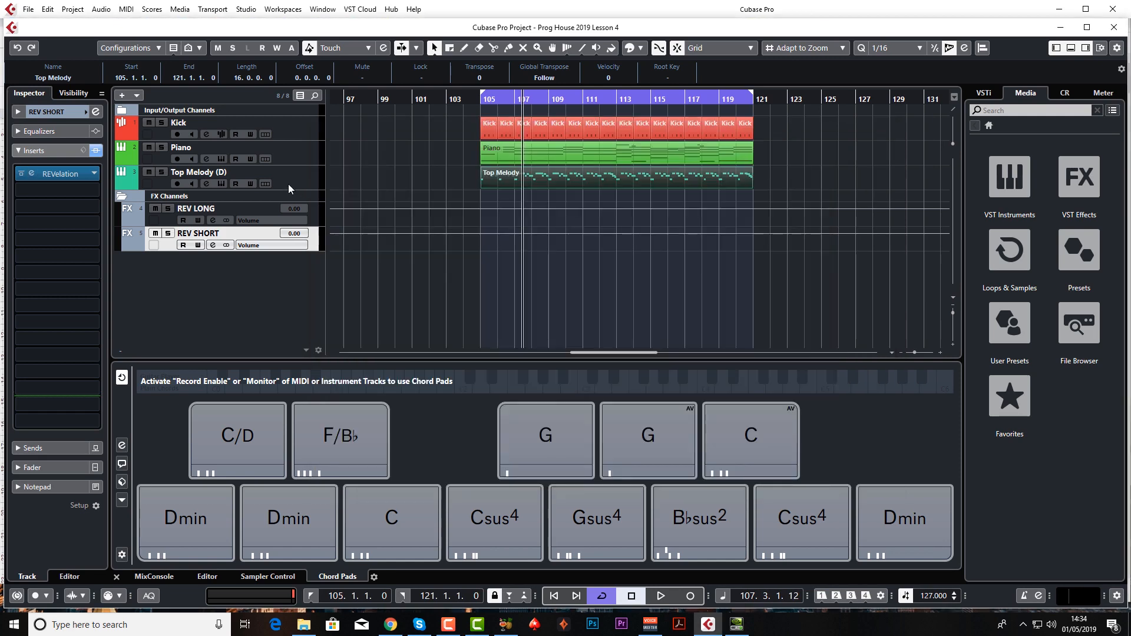
# Add an audio send from the Top Melody track to the REV LONG effect channel.
pyautogui.click(292, 181)
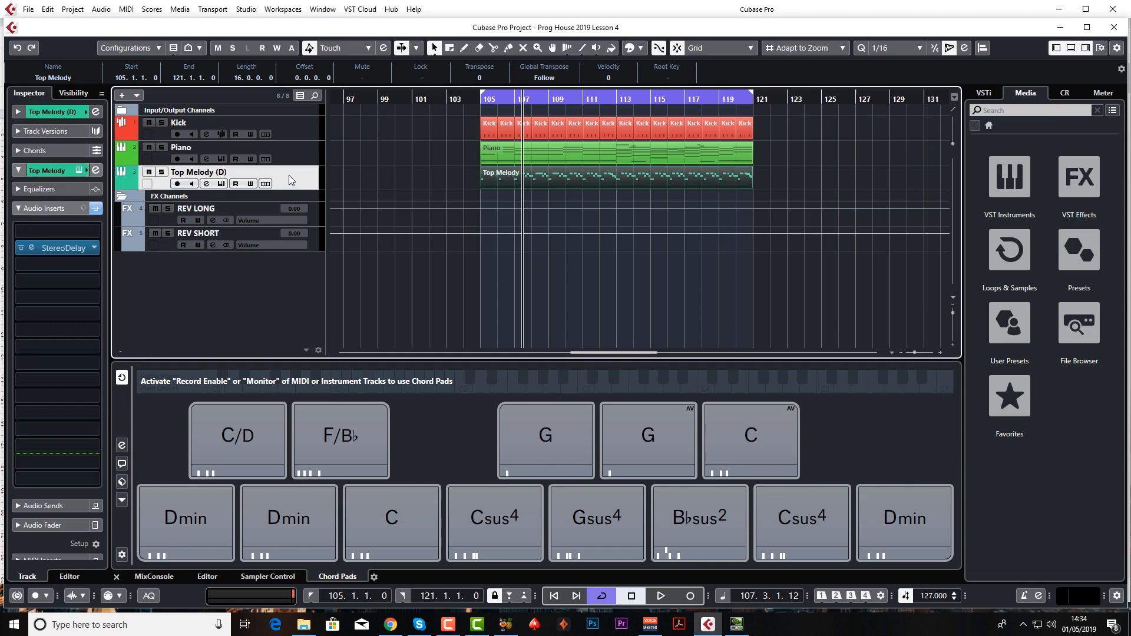
pyautogui.click(68, 207)
pyautogui.click(68, 225)
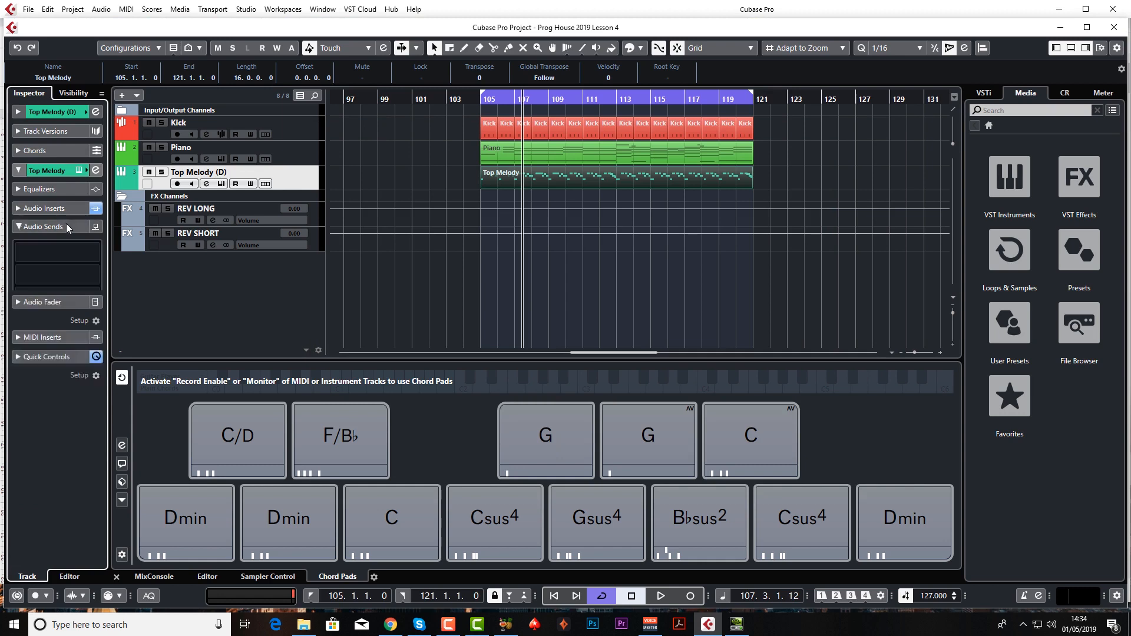
pyautogui.click(90, 253)
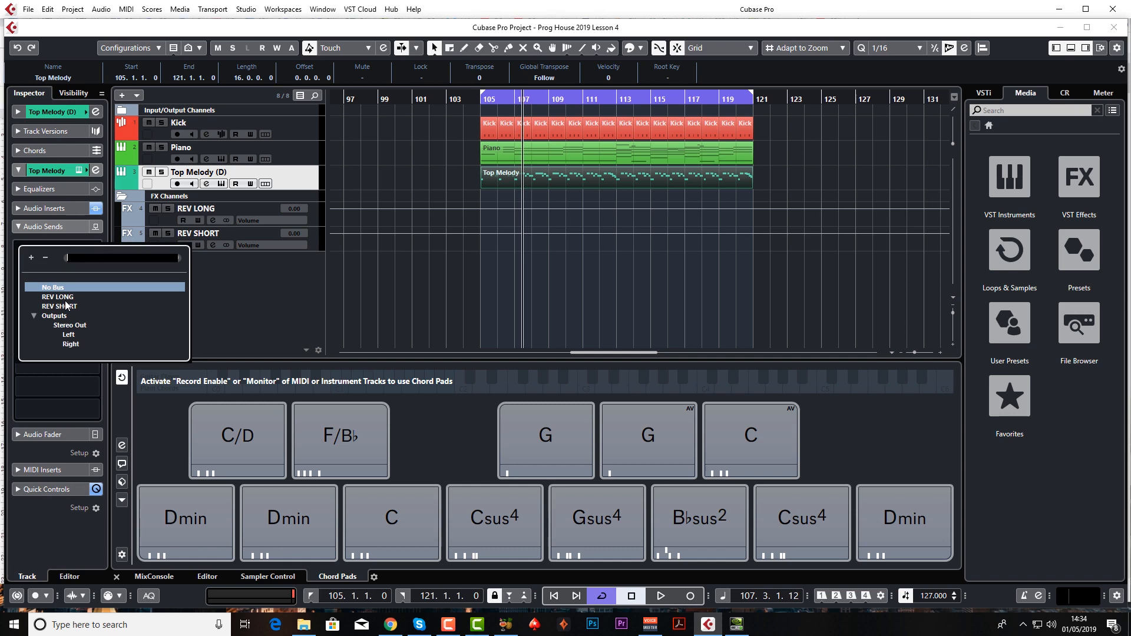
pyautogui.click(60, 224)
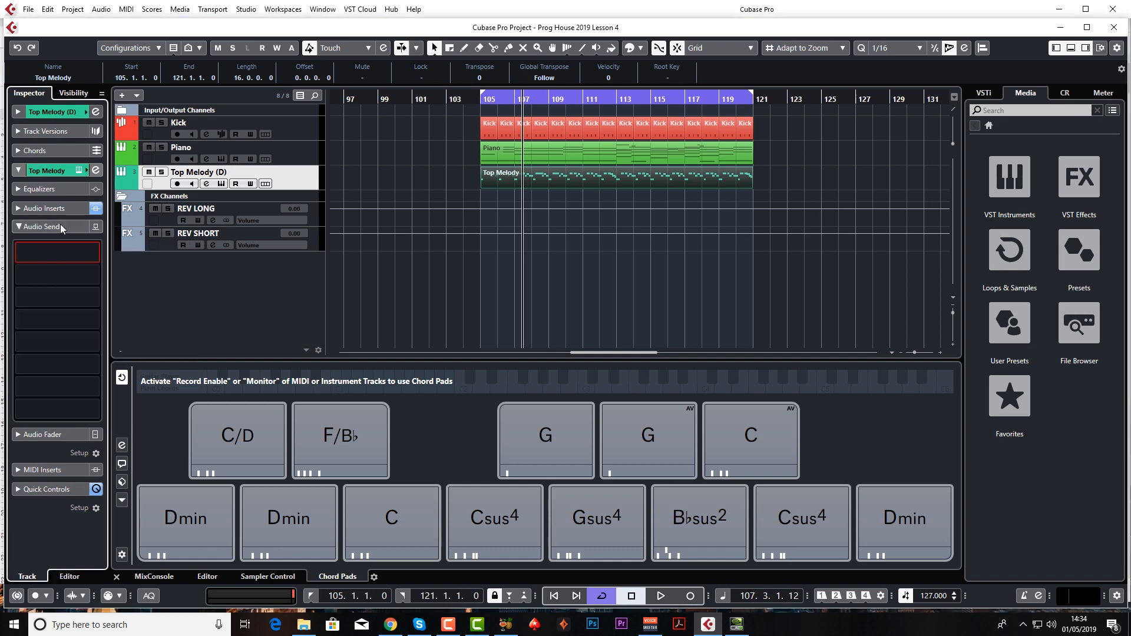
pyautogui.click(77, 252)
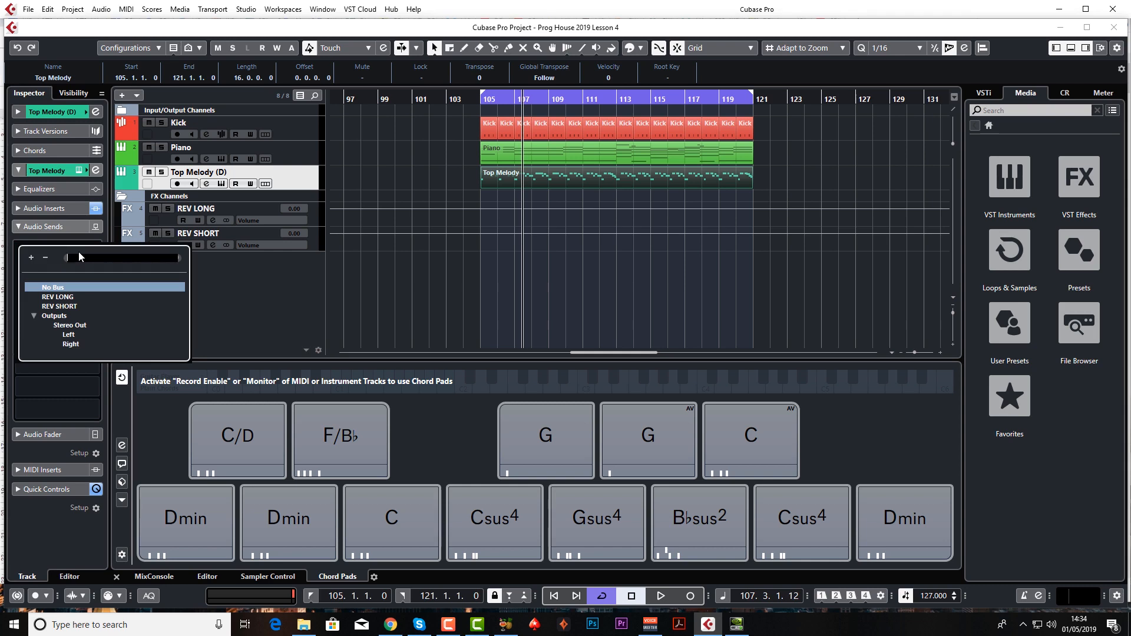
pyautogui.click(70, 297)
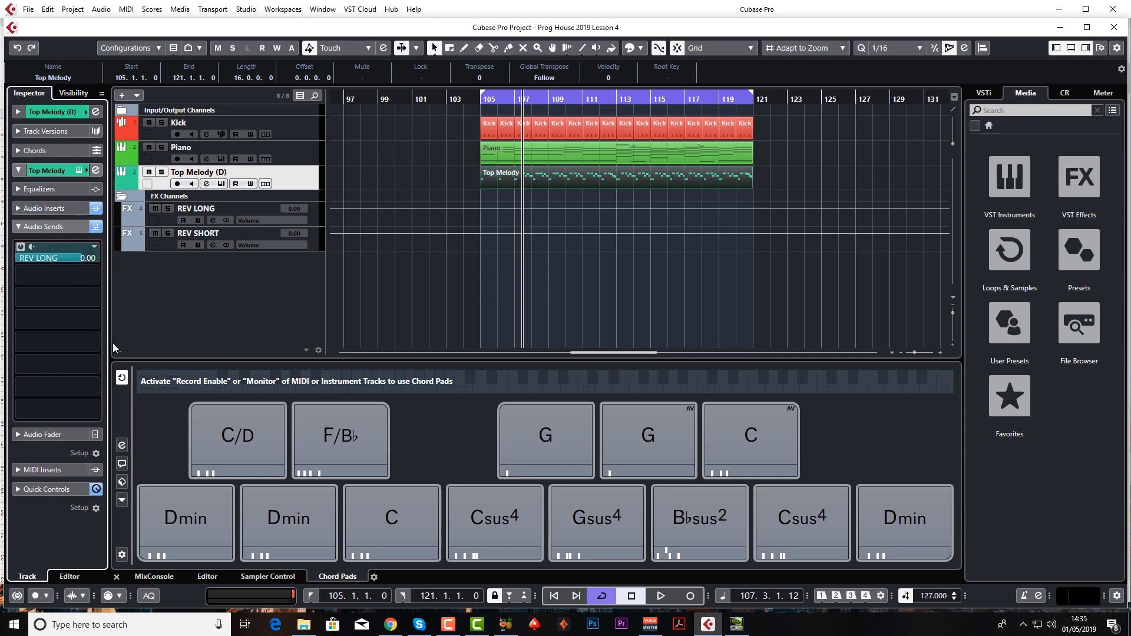
# Play the loop from bar 105 and set Top Melody's REV LONG send level to -10.5.
pyautogui.click(482, 99)
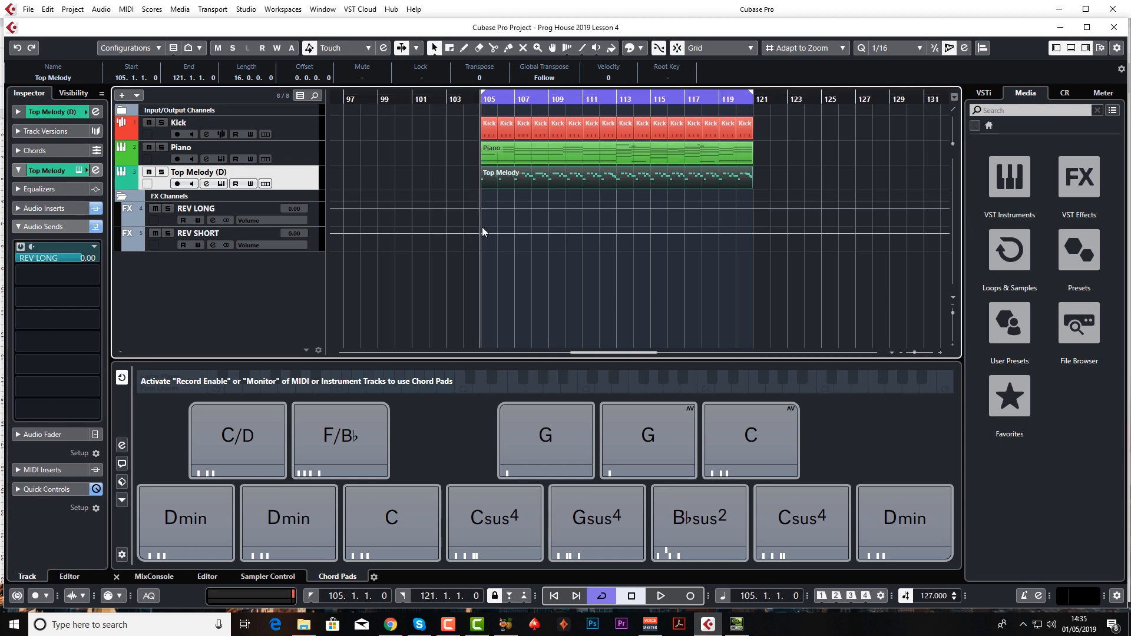
pyautogui.press('space')
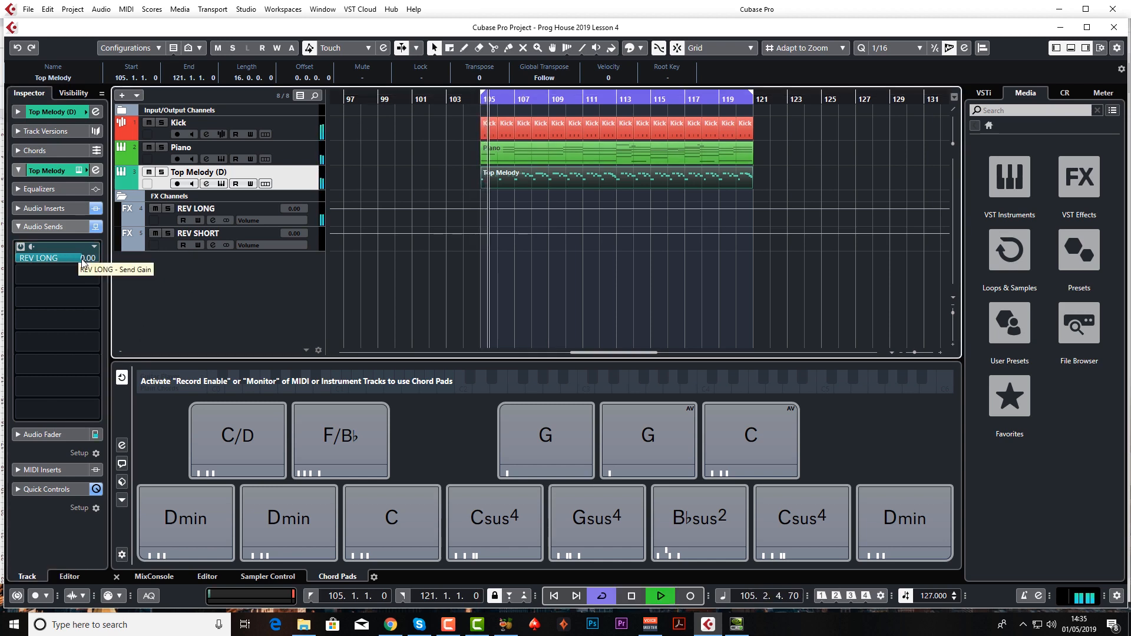
pyautogui.moveTo(82, 259); pyautogui.dragTo(27, 259)
pyautogui.press('space')
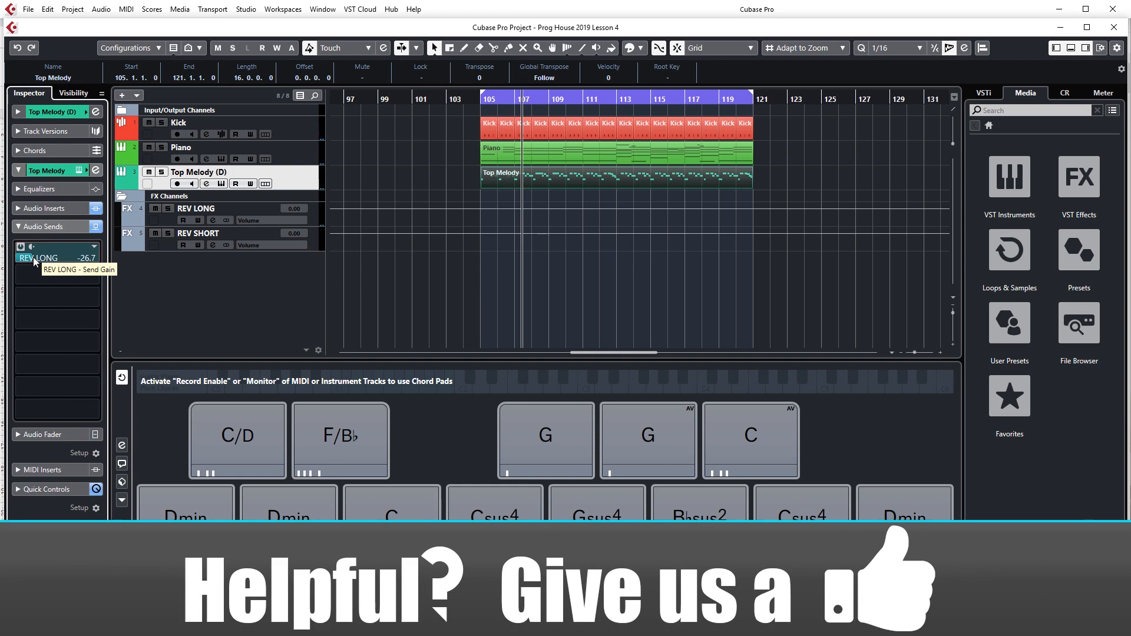
pyautogui.press('space')
pyautogui.moveTo(30, 261); pyautogui.dragTo(61, 262)
pyautogui.press('space')
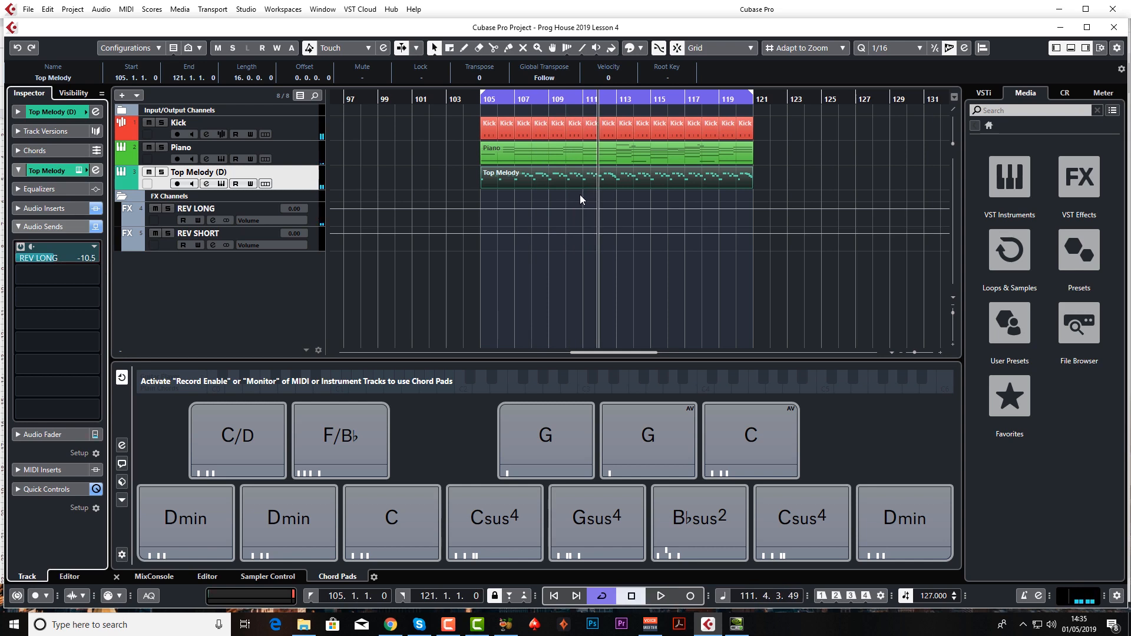
# Lower the Top Melody track's volume to -6.89 during playback.
pyautogui.press('space')
pyautogui.click(71, 111)
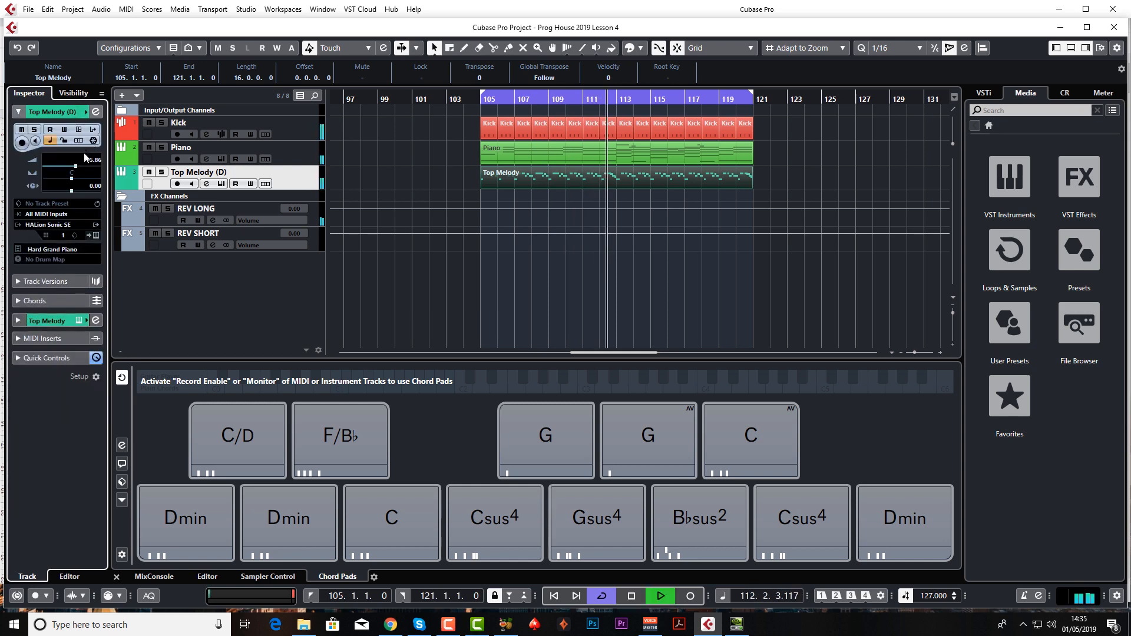
pyautogui.moveTo(75, 171); pyautogui.dragTo(74, 171)
pyautogui.press('space')
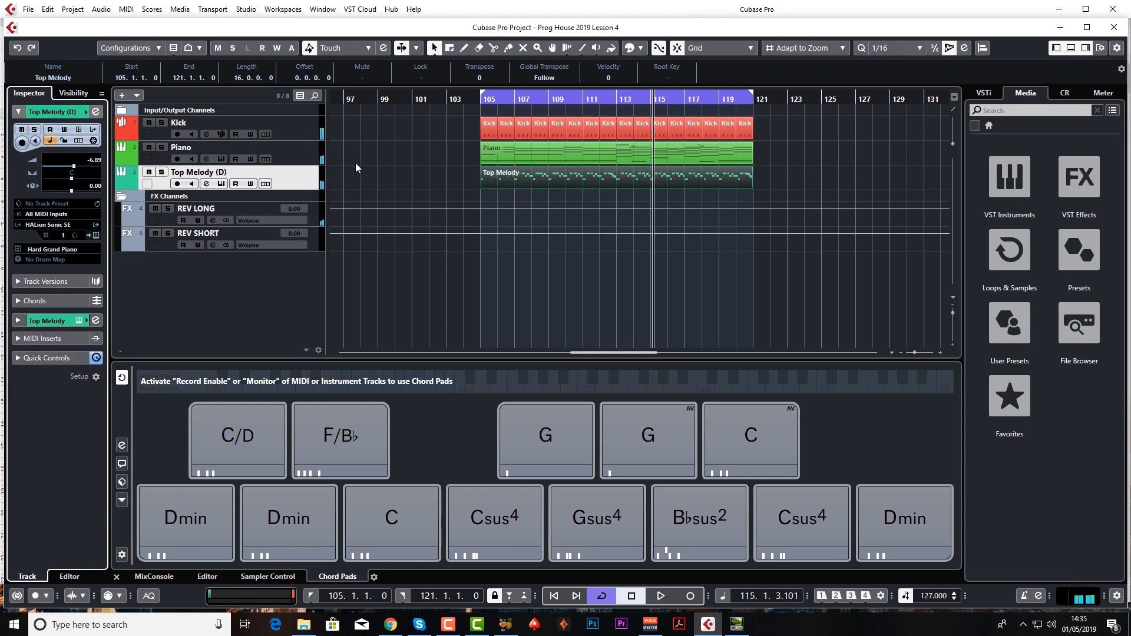
# Add a stereo group track named LOW CUT GRP, routed to Stereo Out and created outside a folder.
pyautogui.rightClick(281, 277)
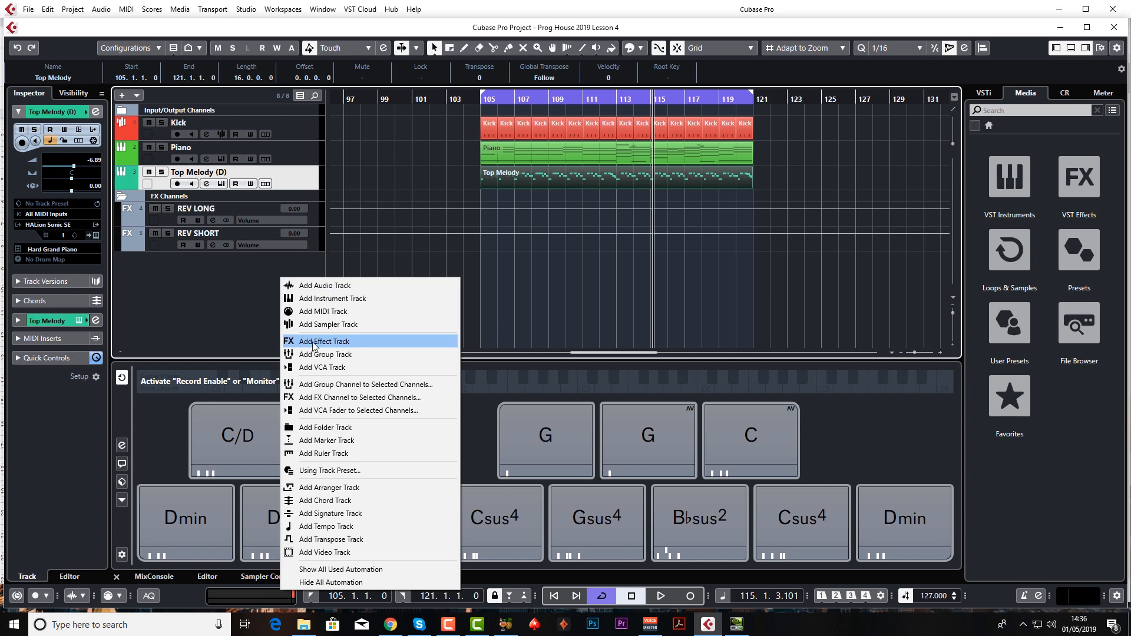
pyautogui.click(338, 354)
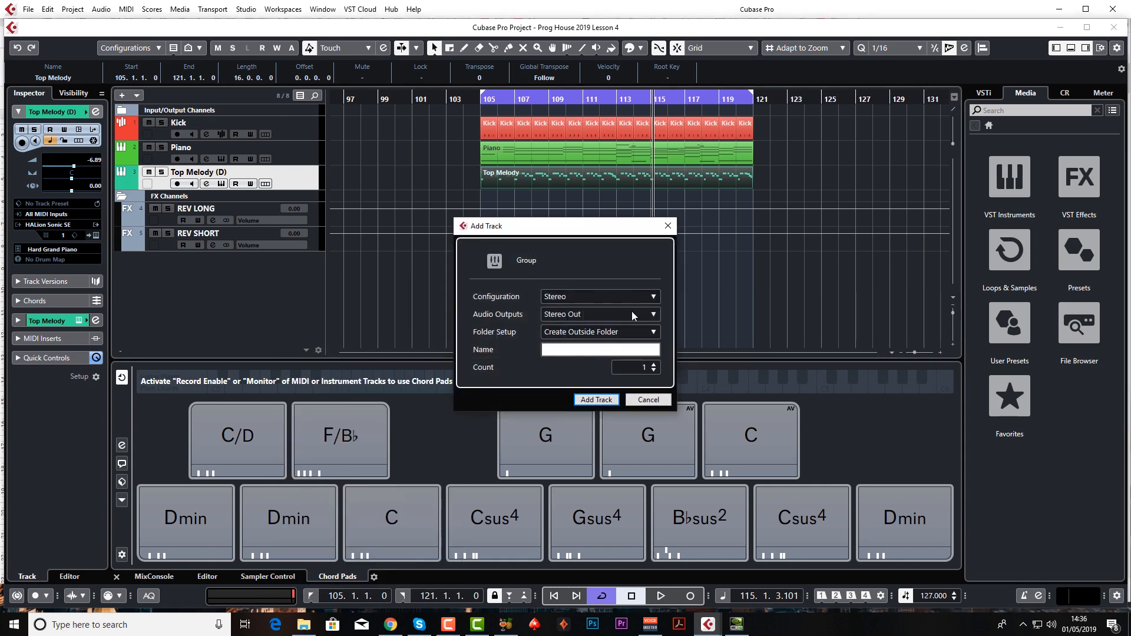
pyautogui.write('LOW CUT ARP')
pyautogui.press('Return')
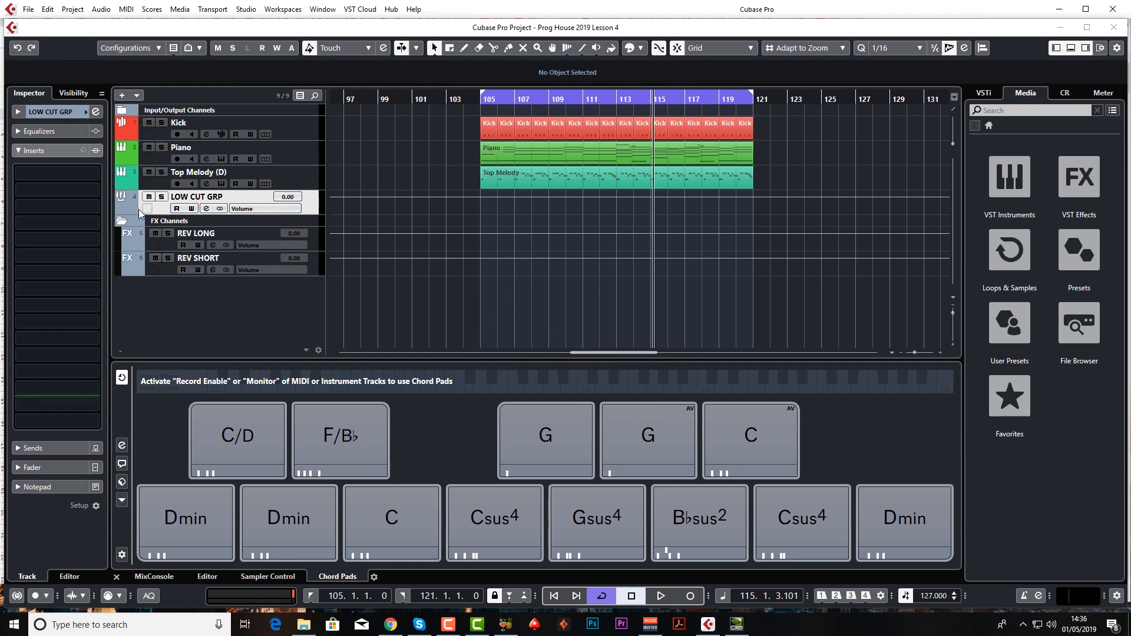
# Colour the LOW CUT GRP track blue and move it below the FX channels.
pyautogui.scroll(-3, 131, 207)
pyautogui.scroll(-2, 132, 211)
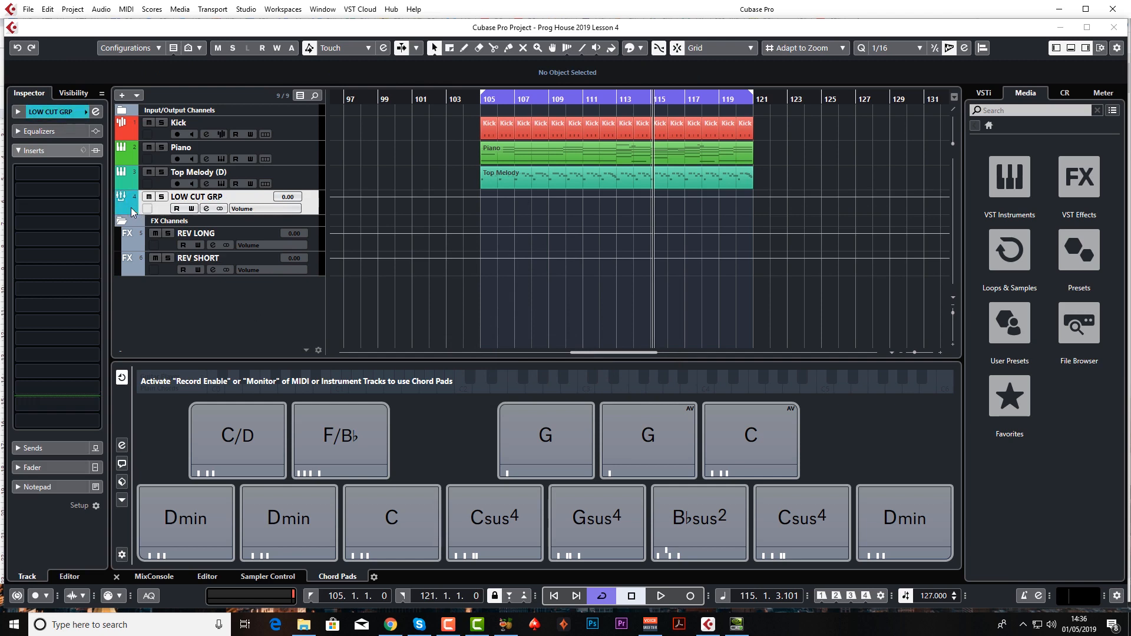
pyautogui.scroll(-2, 132, 211)
pyautogui.scroll(-1, 132, 211)
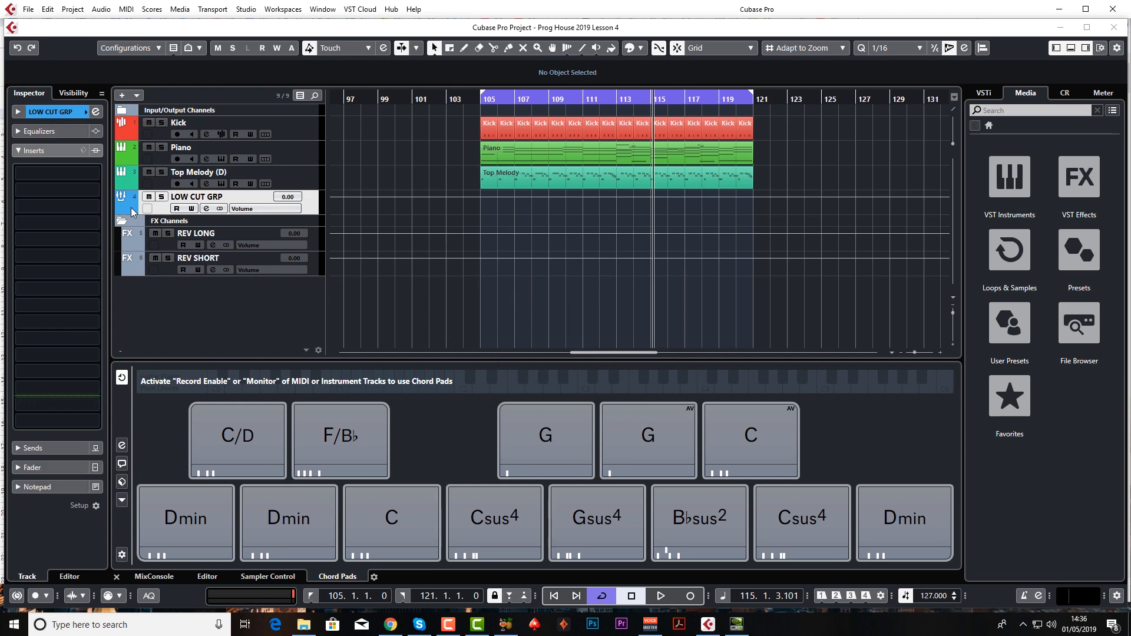
pyautogui.moveTo(131, 211); pyautogui.dragTo(170, 330)
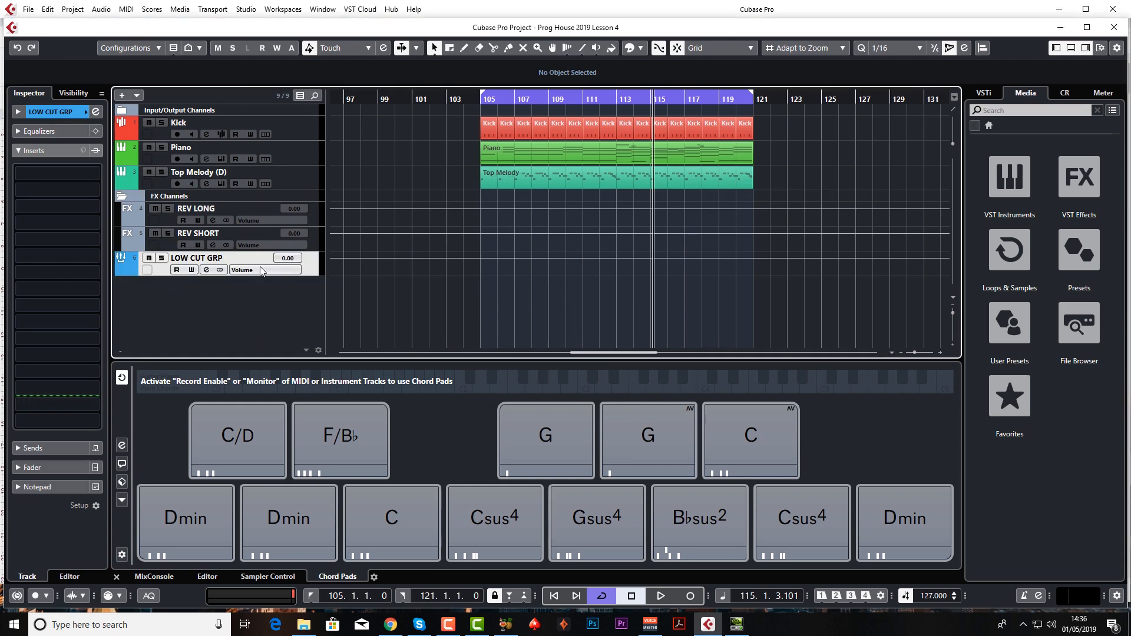
# Try the built-in low-cut filter on LOW CUT GRP and load the Frequency EQ in its fourth insert slot.
pyautogui.click(206, 269)
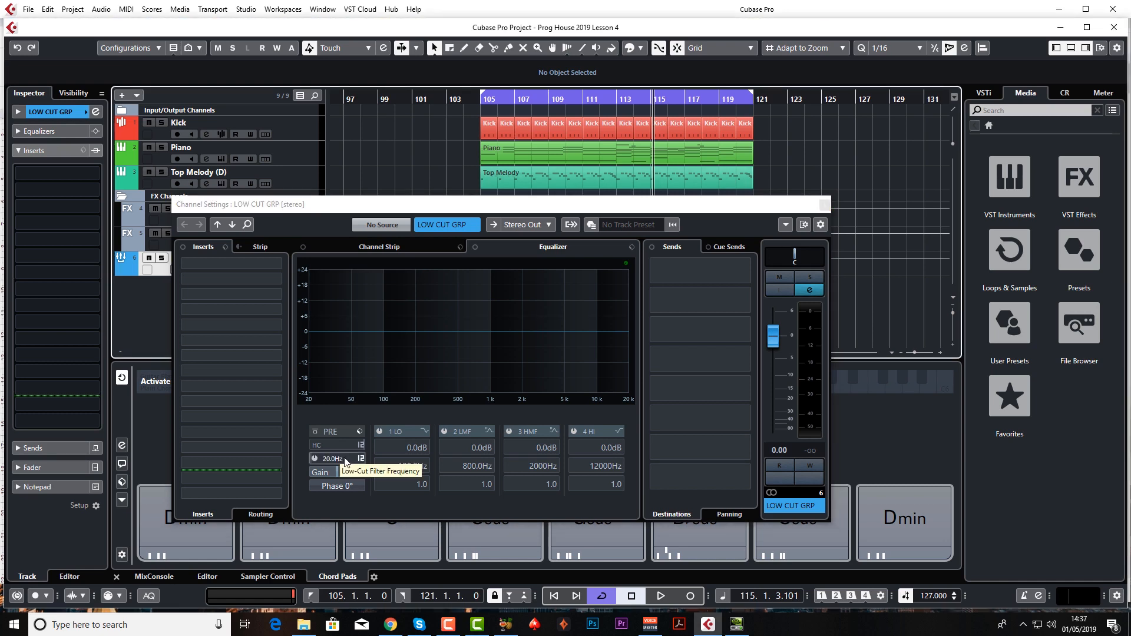
pyautogui.moveTo(344, 460); pyautogui.dragTo(356, 380)
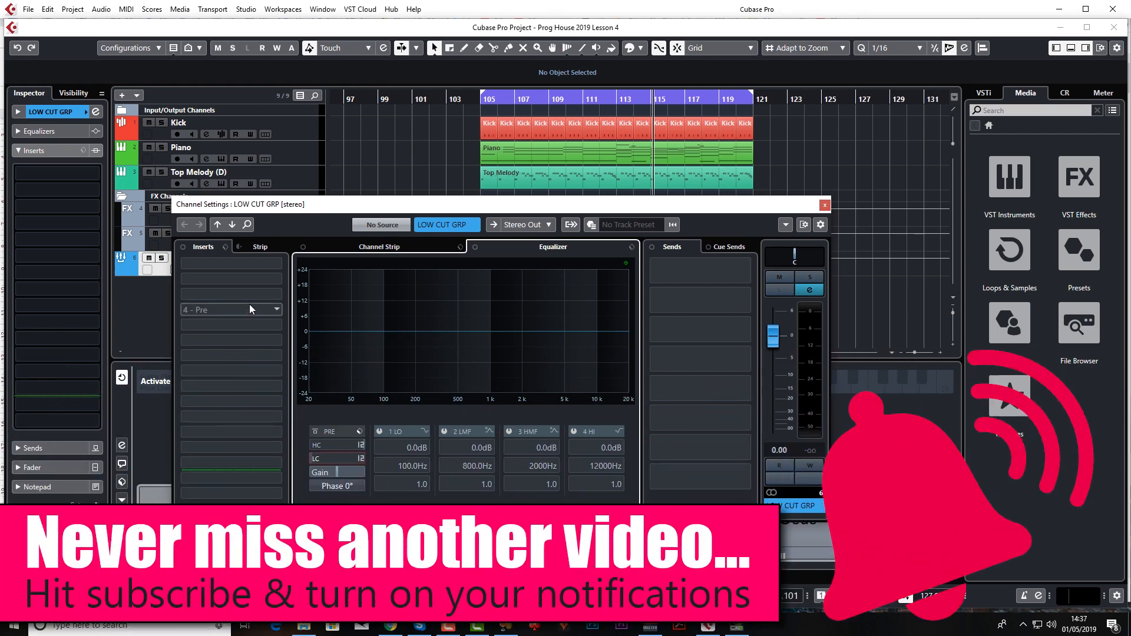
pyautogui.click(250, 306)
pyautogui.click(201, 389)
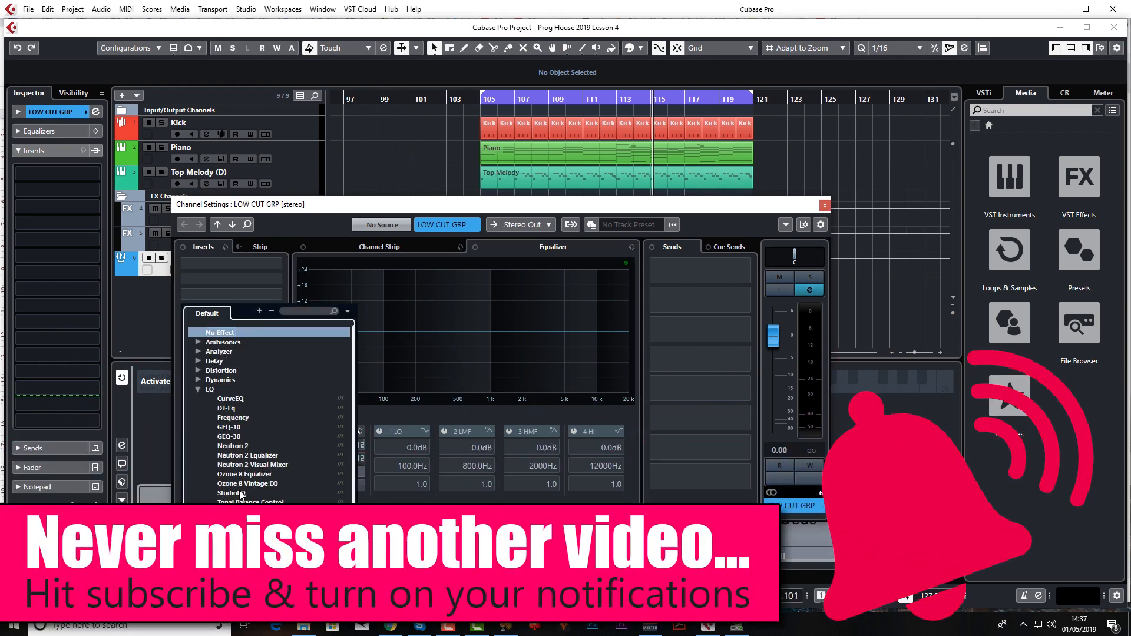
pyautogui.click(238, 416)
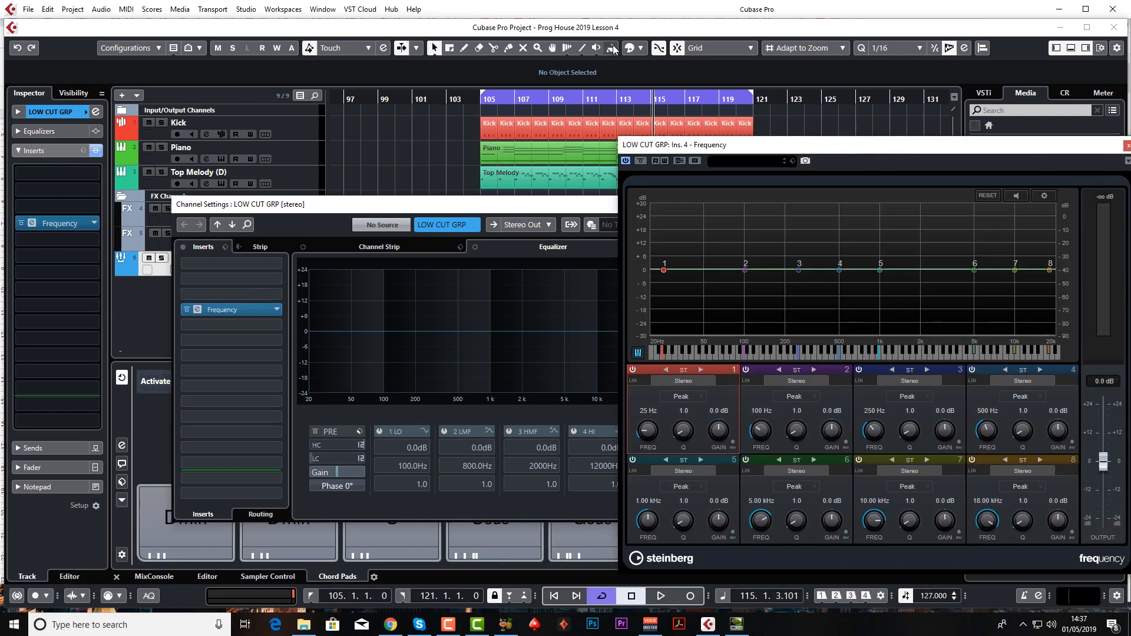
# Set band 1 of the Frequency EQ to Cut 96 at 110 Hz and close the plug-in and channel settings.
pyautogui.moveTo(818, 153); pyautogui.dragTo(487, 121)
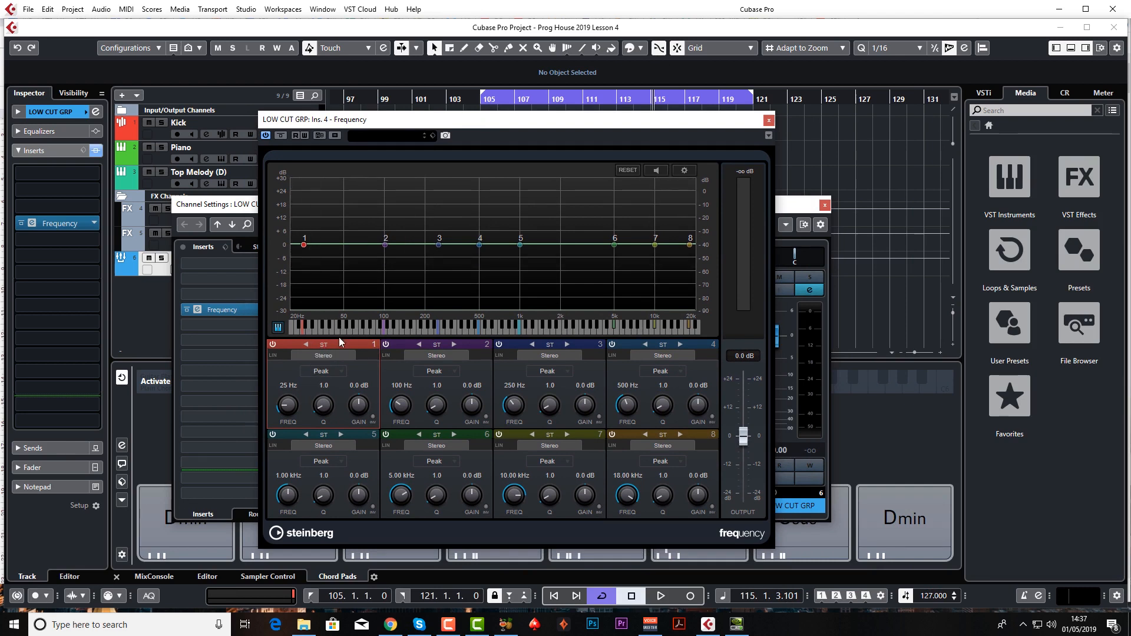
pyautogui.click(323, 372)
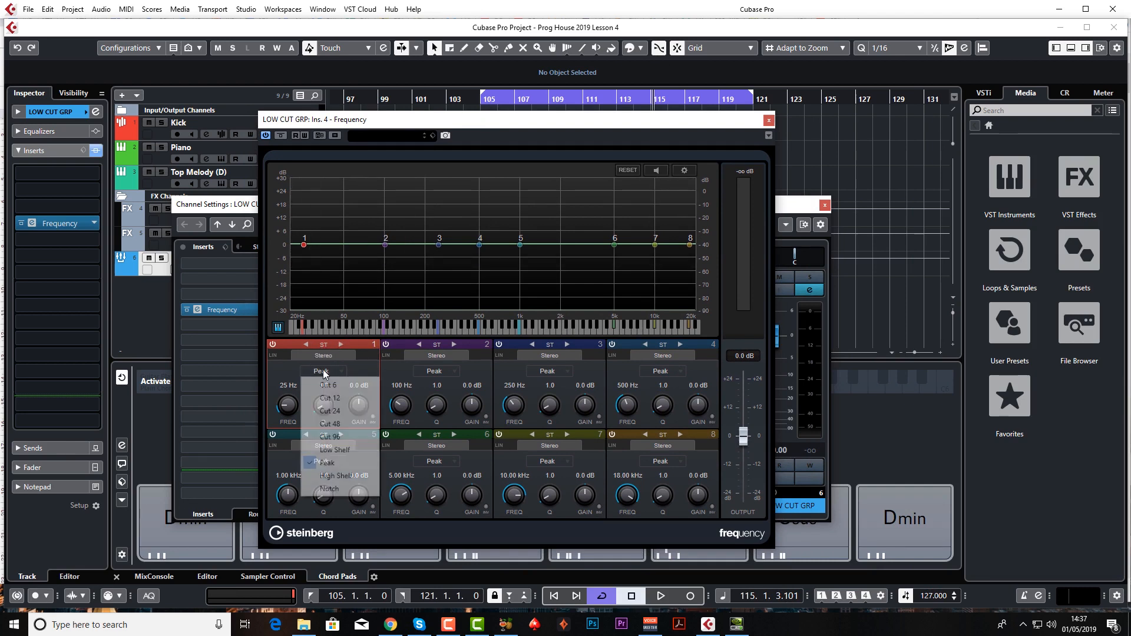
pyautogui.click(342, 436)
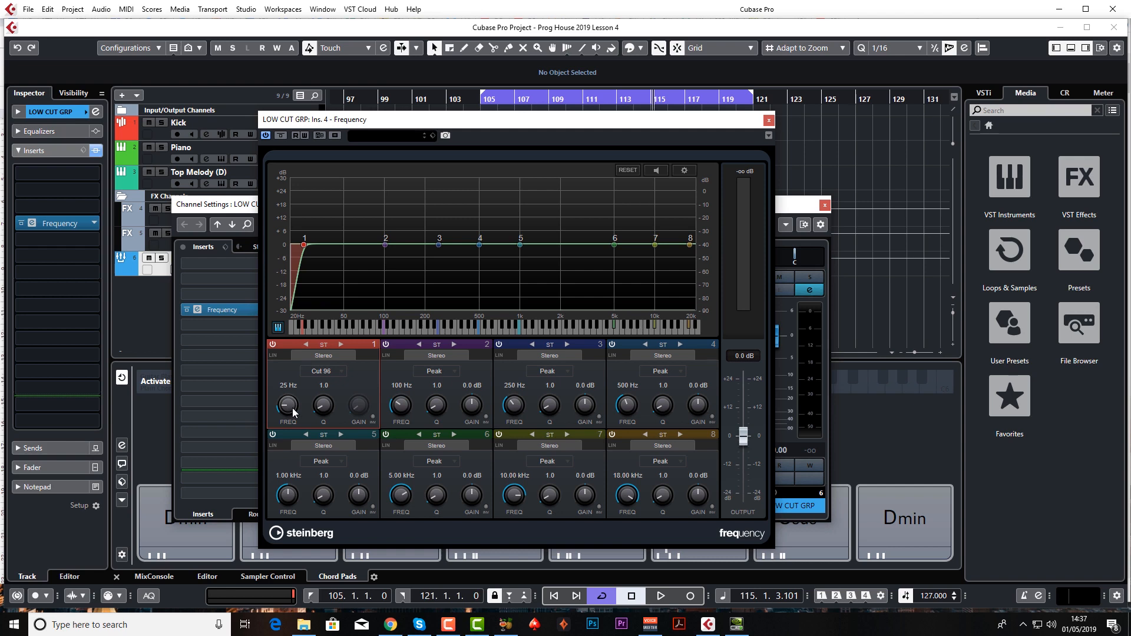
pyautogui.moveTo(292, 410); pyautogui.dragTo(282, 387)
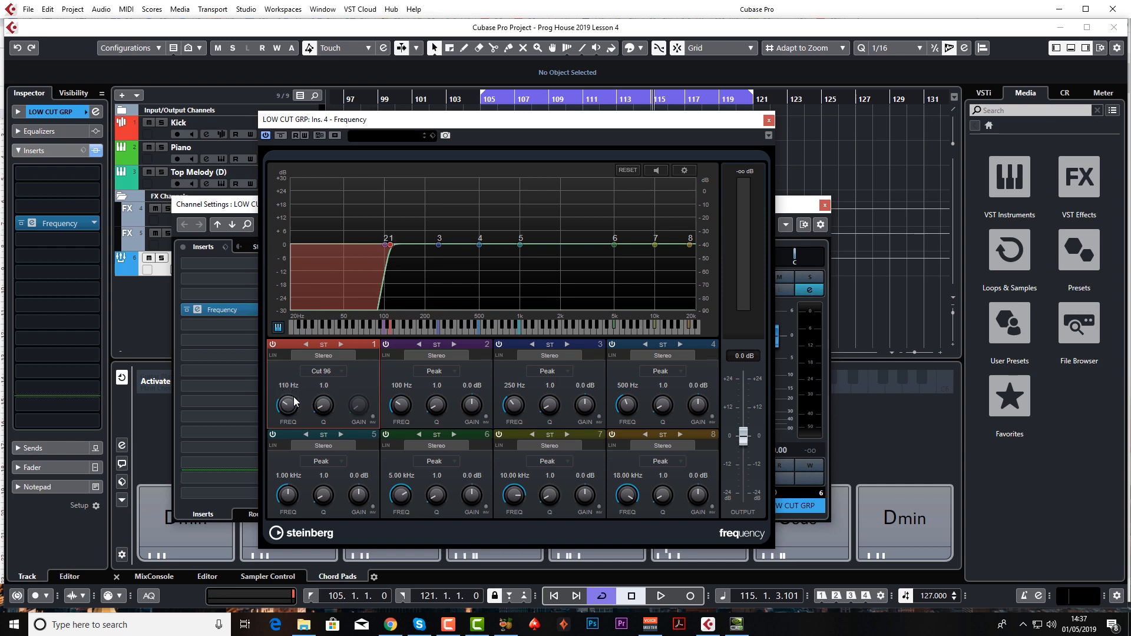
pyautogui.click(768, 120)
pyautogui.click(825, 204)
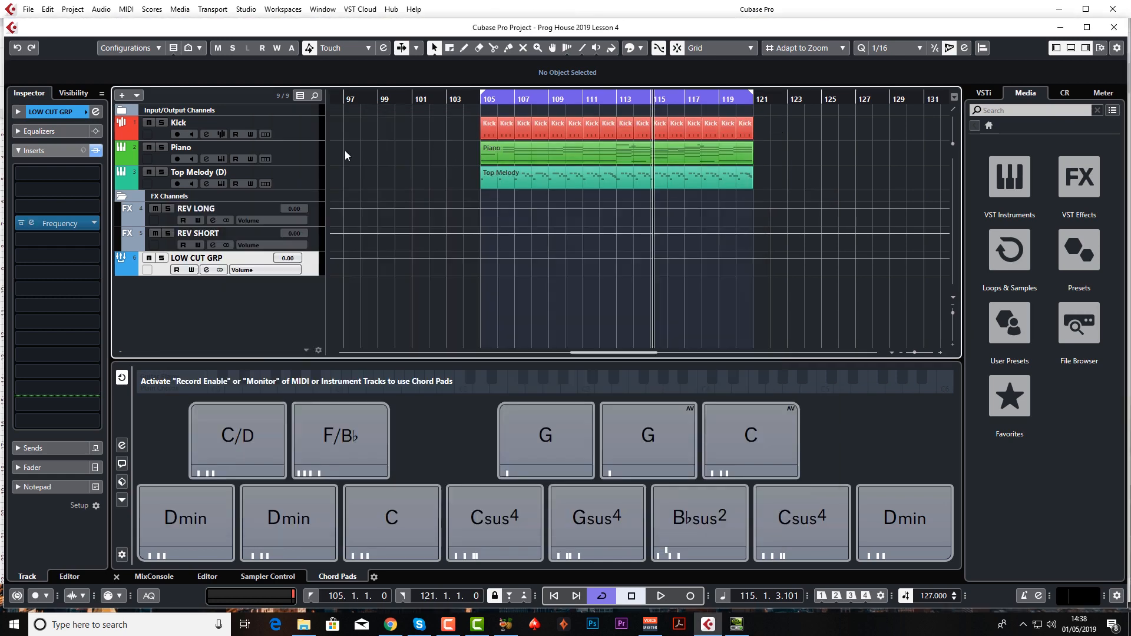
# Examine the Piano track's low-frequency content in its channel equalizer during playback.
pyautogui.click(312, 152)
pyautogui.click(206, 159)
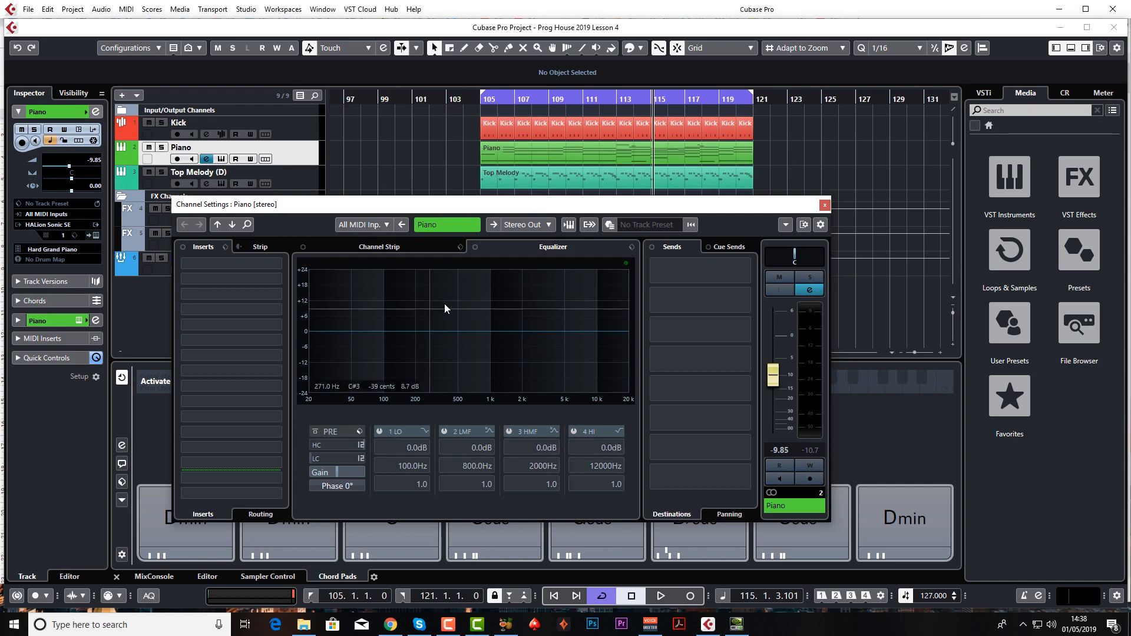
pyautogui.press('space')
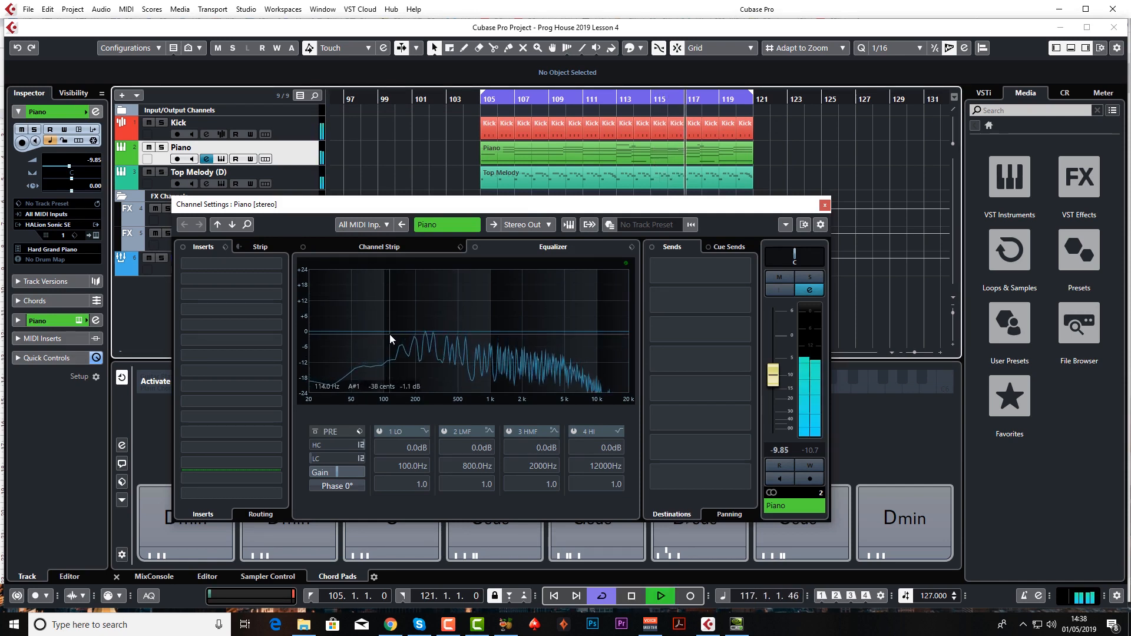
pyautogui.press('space')
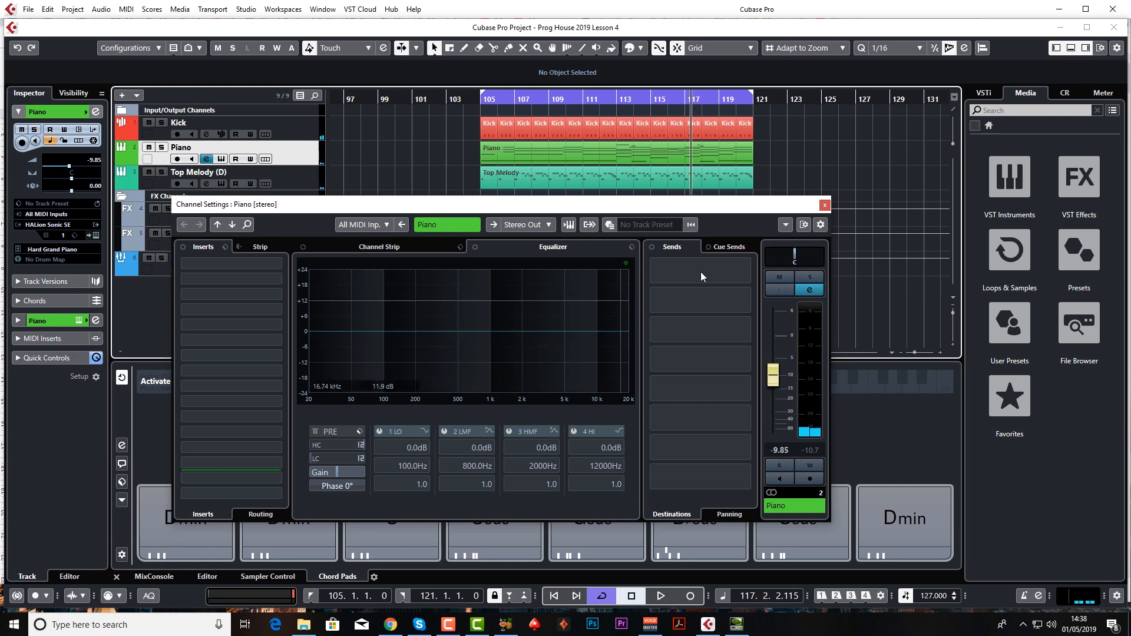
pyautogui.click(824, 205)
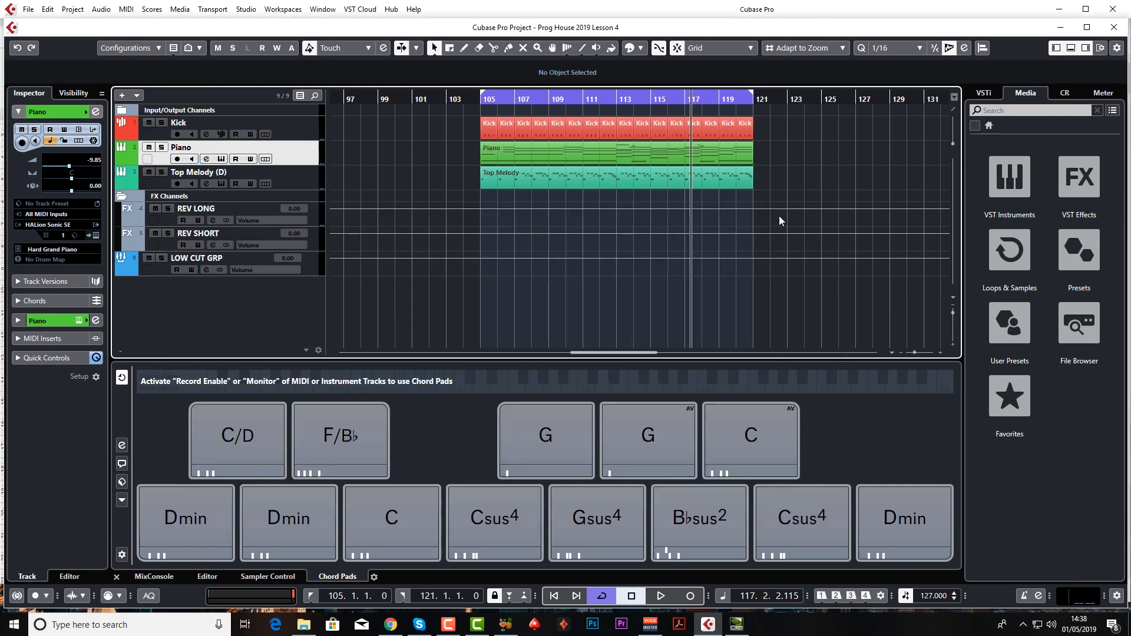
# Route the Piano track's output to LOW CUT GRP and check the routing in the MixConsole.
pyautogui.click(206, 159)
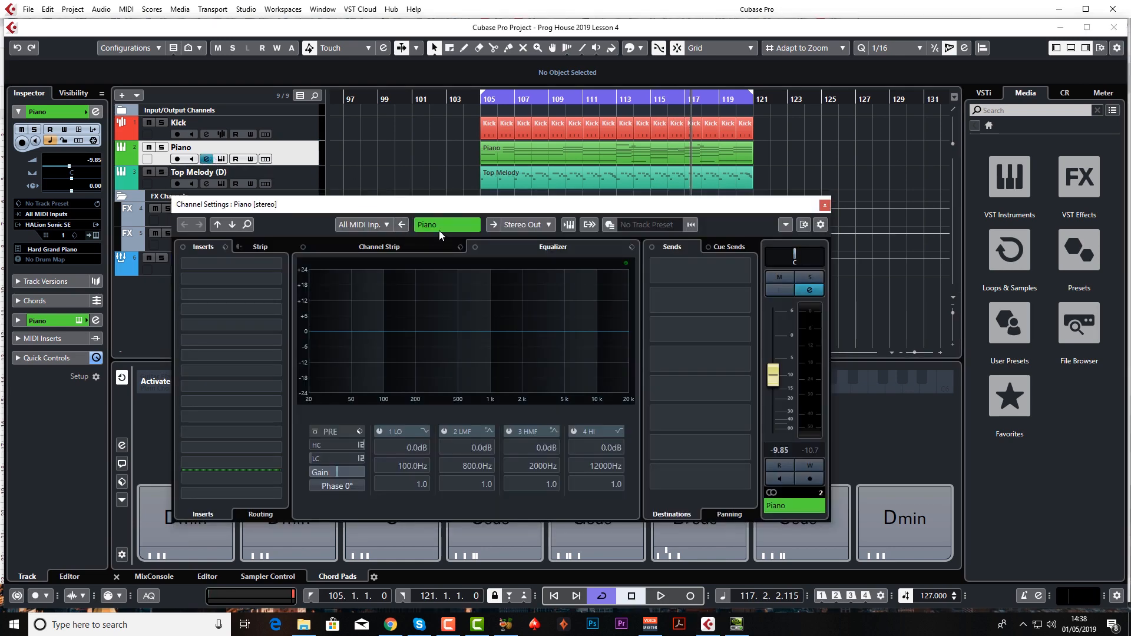
pyautogui.click(539, 225)
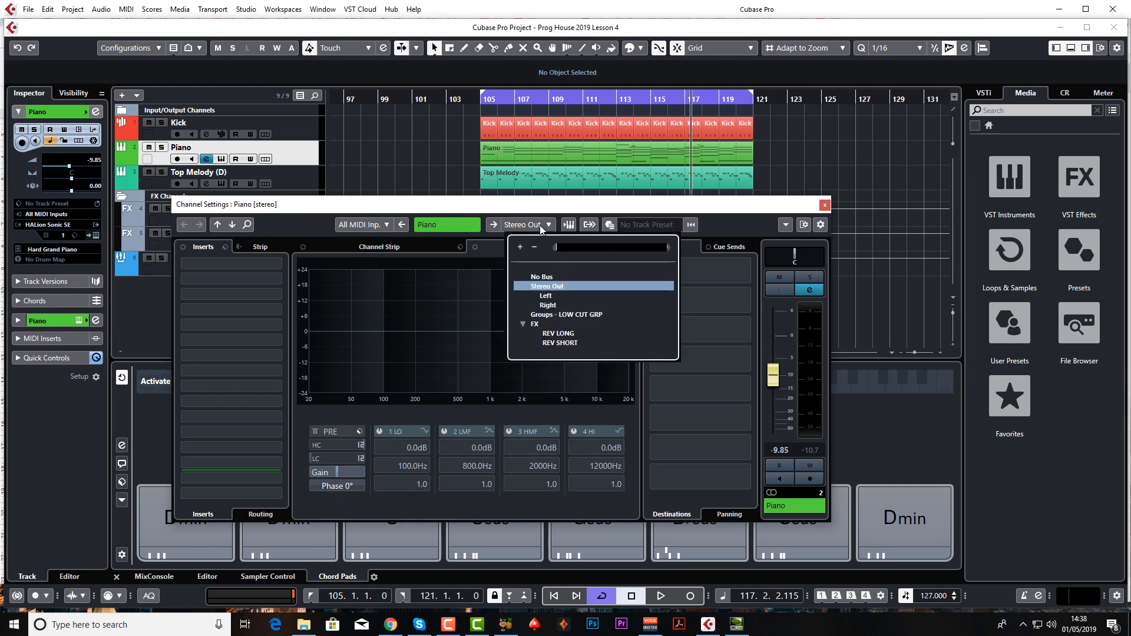
pyautogui.click(565, 313)
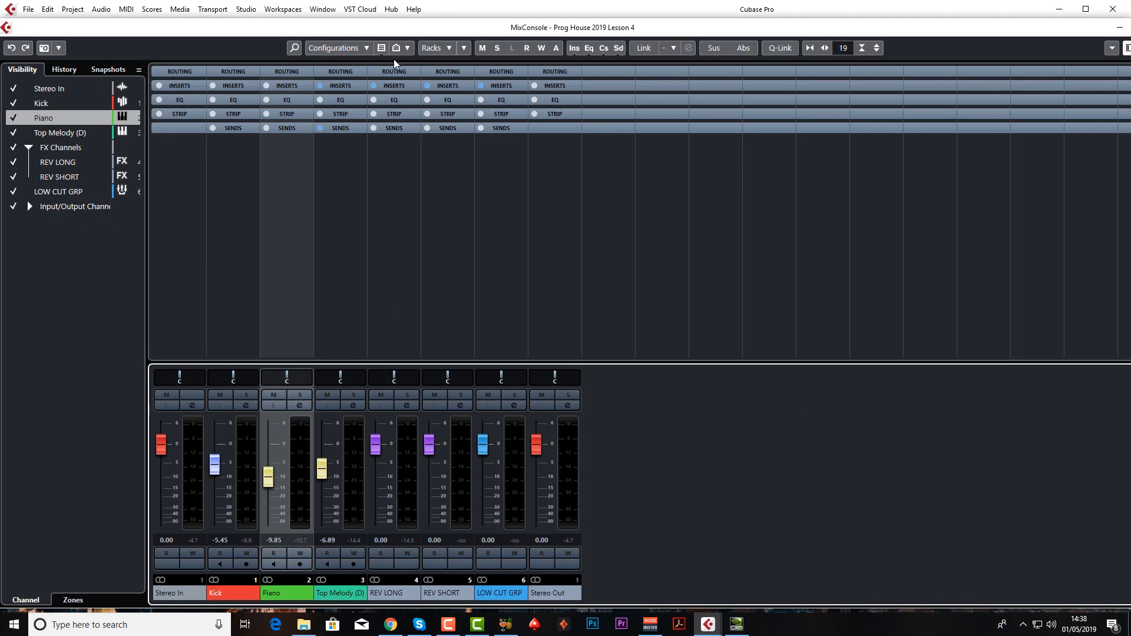
pyautogui.click(396, 72)
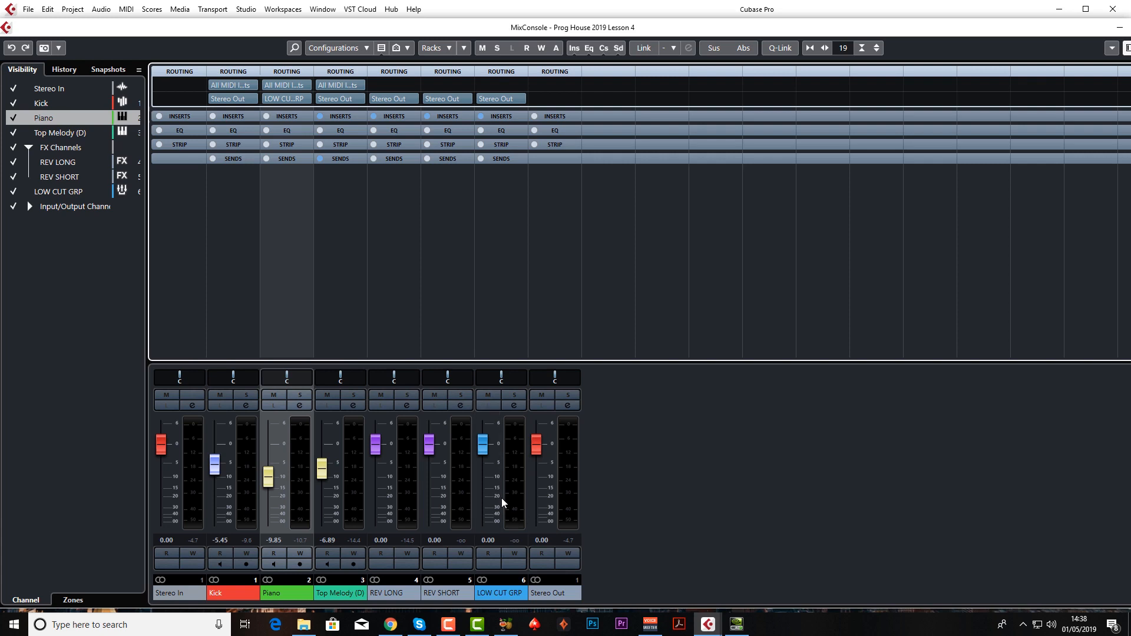
pyautogui.press('F3')
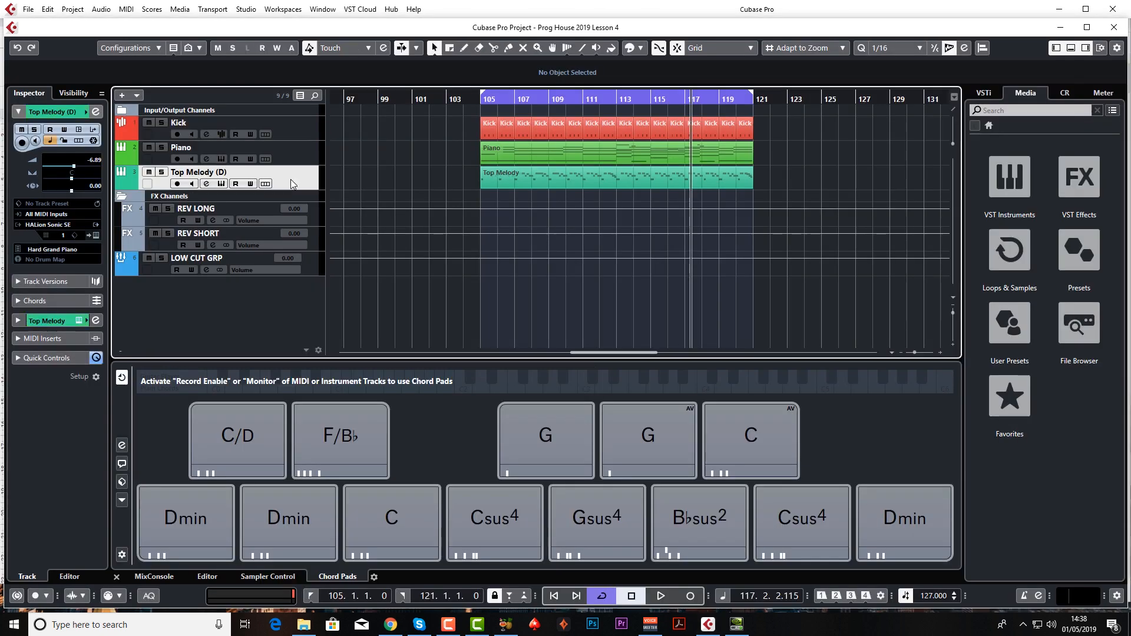
# Examine the Top Melody (D) track's low-frequency content in its channel equalizer during playback.
pyautogui.click(209, 184)
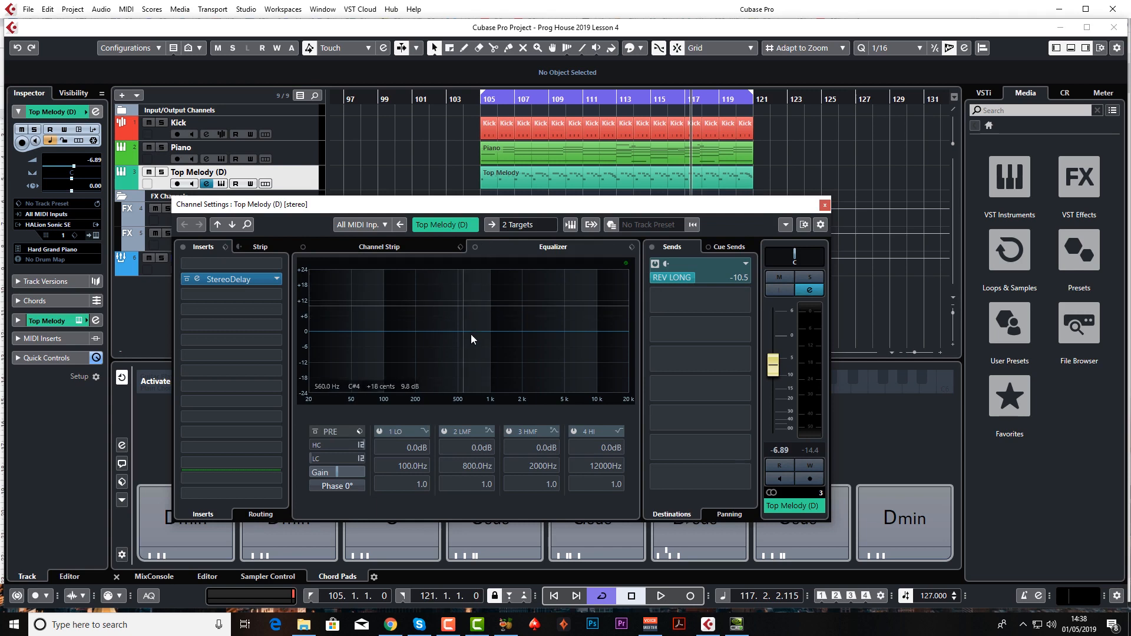
pyautogui.press('space')
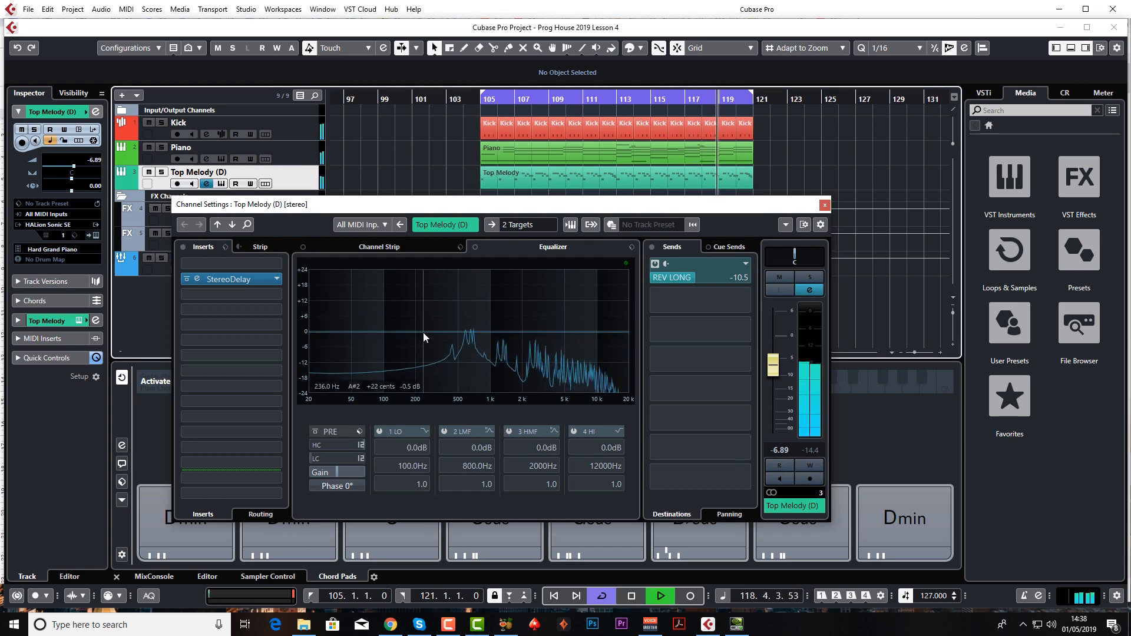
pyautogui.press('space')
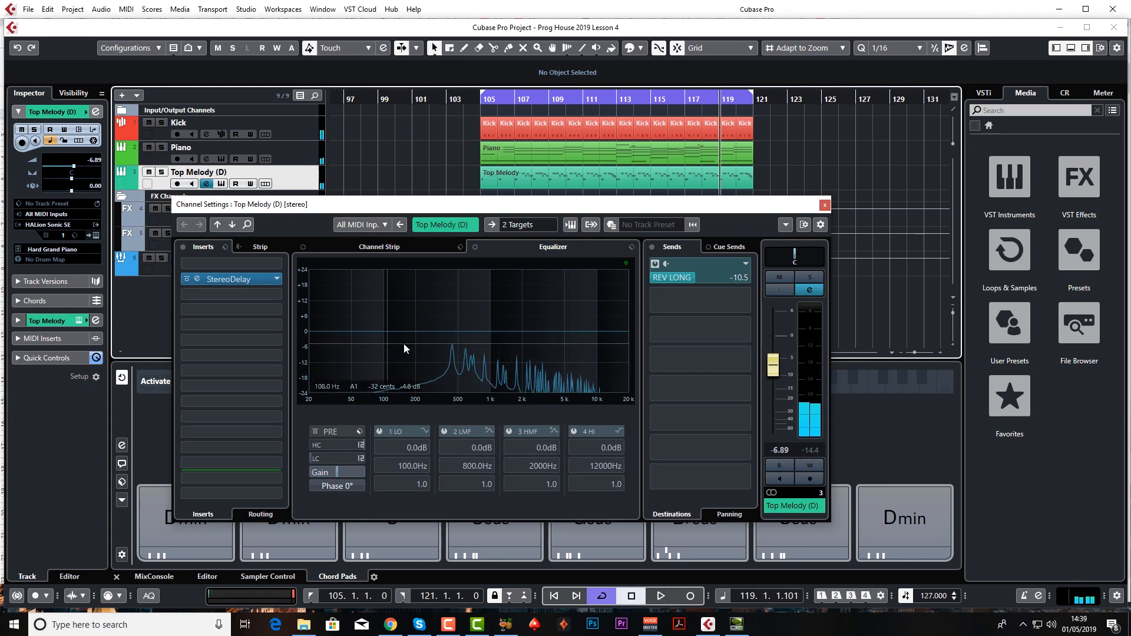
# Route the Top Melody (D) track's output to LOW CUT GRP and check the routing in the MixConsole.
pyautogui.click(525, 226)
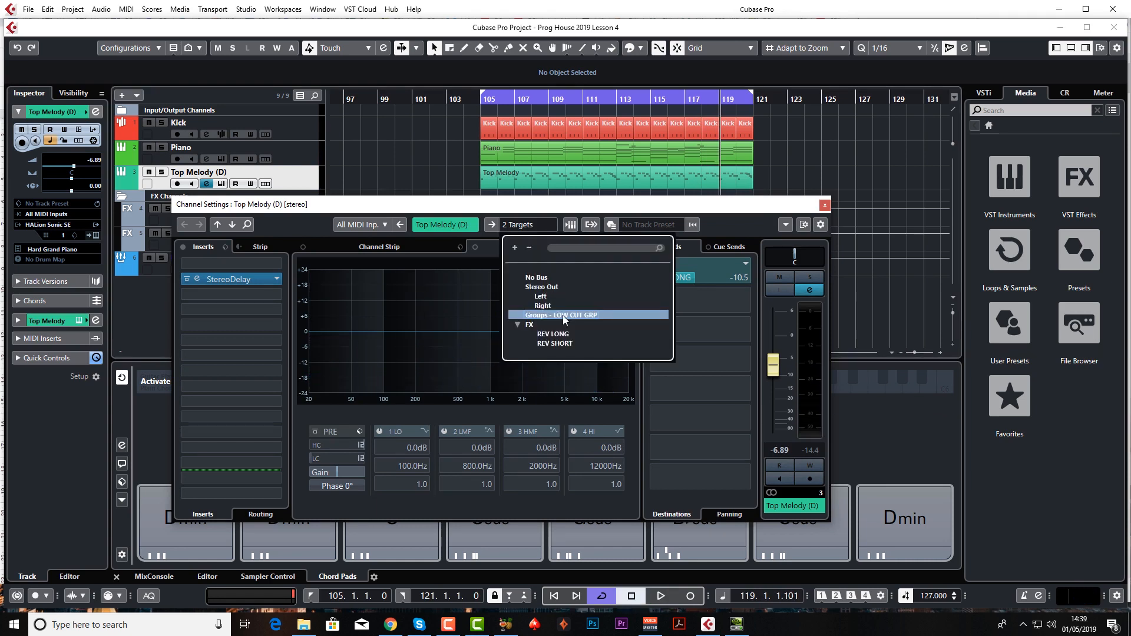
pyautogui.click(563, 316)
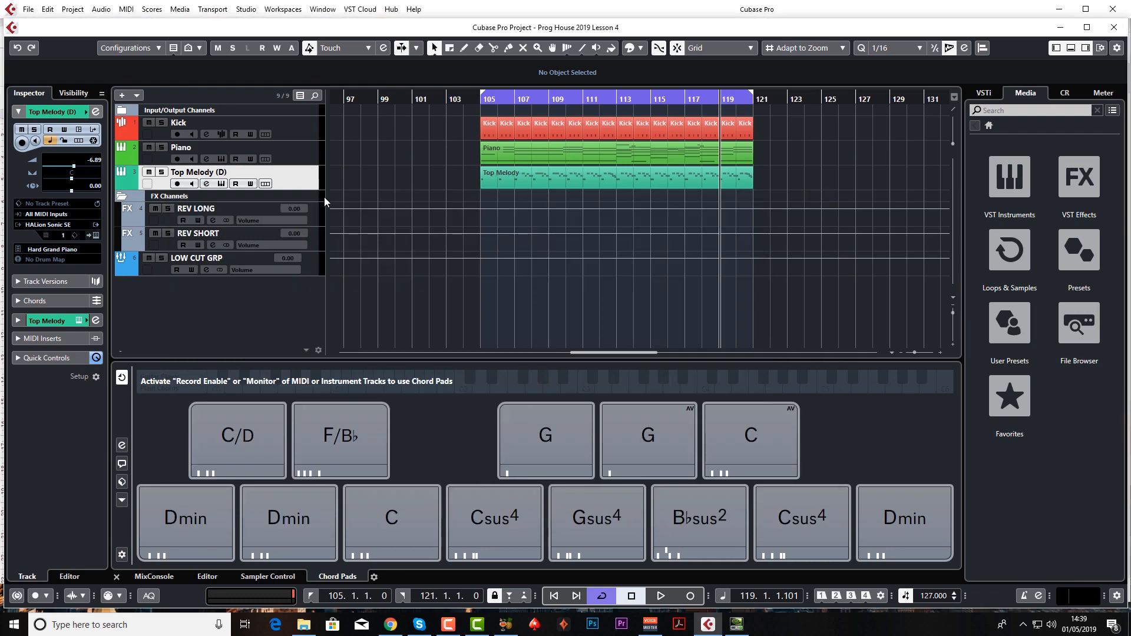
pyautogui.press('F3')
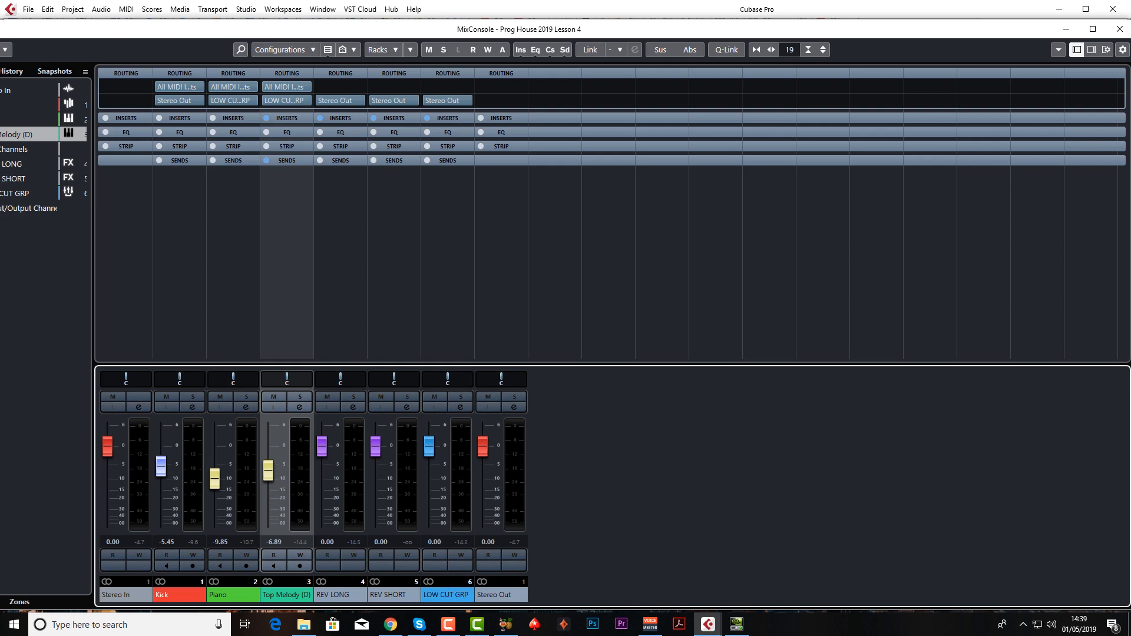
pyautogui.click(1119, 29)
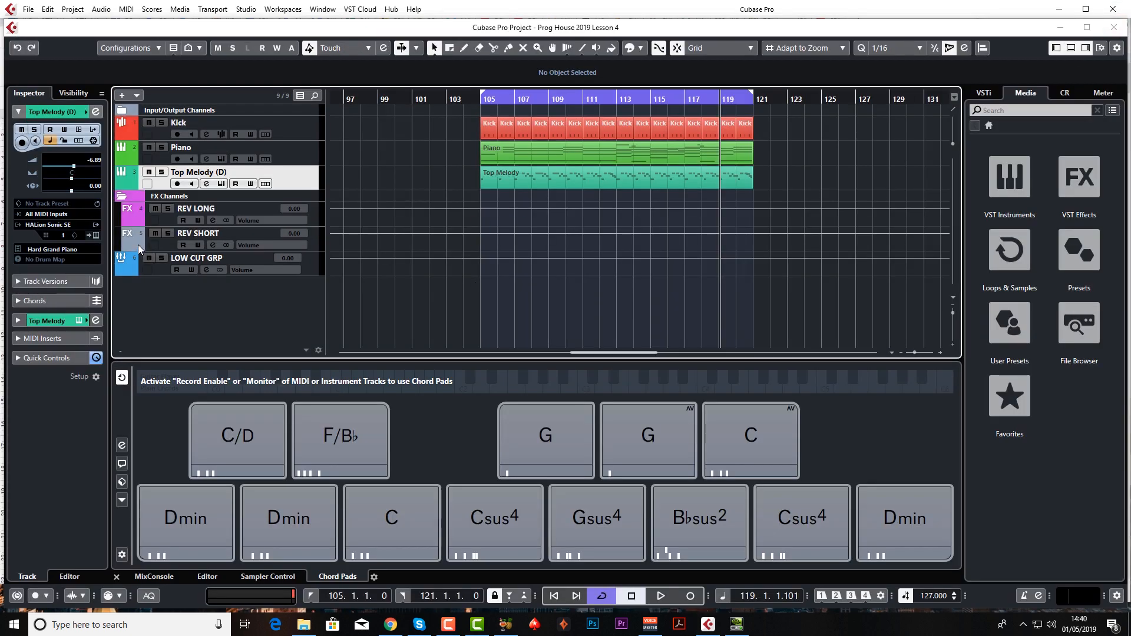
# Change the REV SHORT track's colour to blue-violet.
pyautogui.click(137, 245)
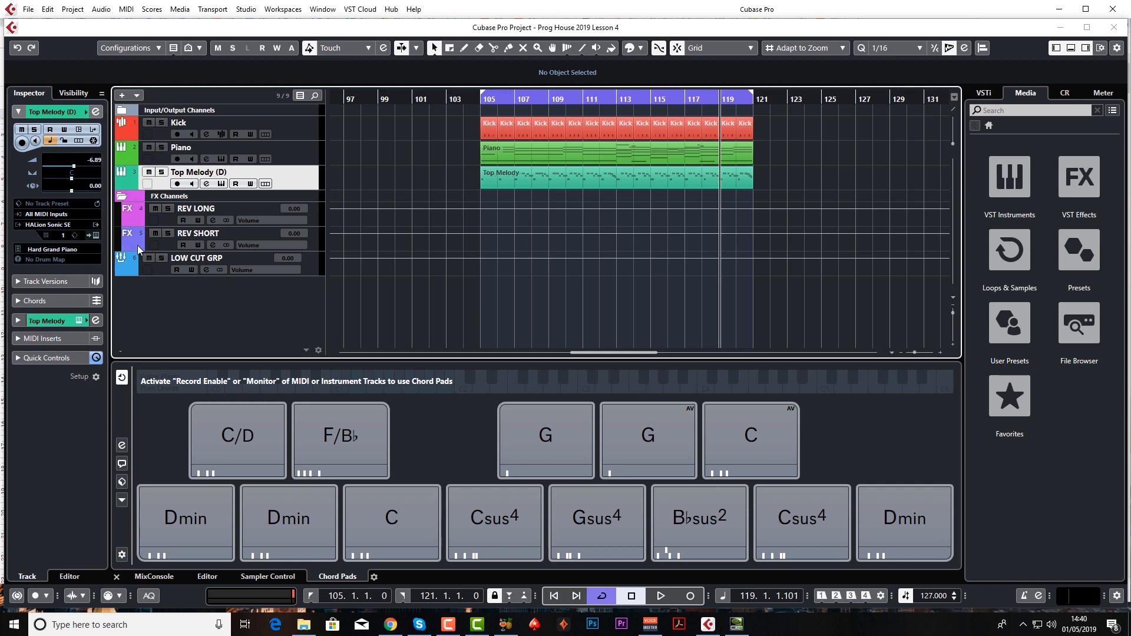